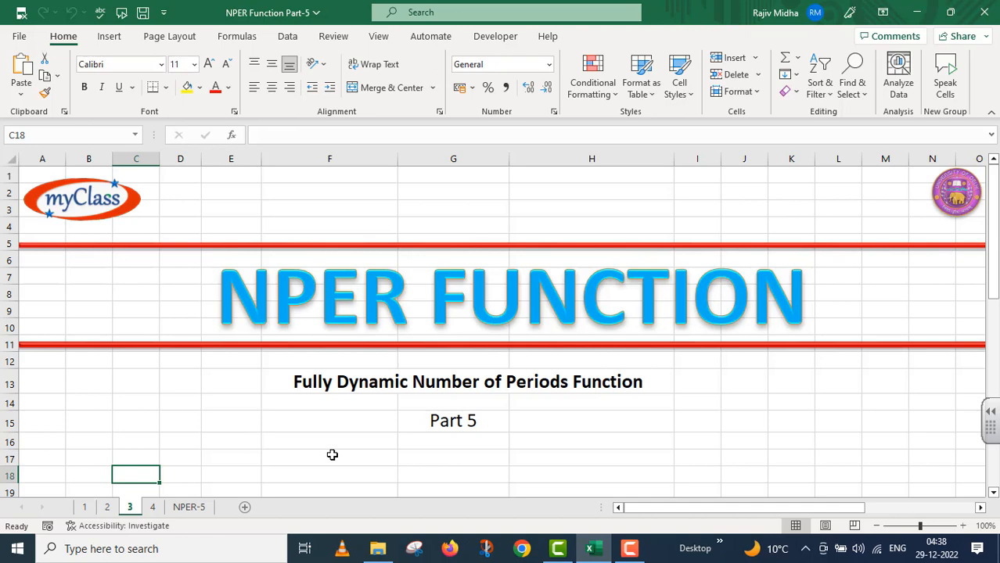
- On sheet NPER-5, add list validation to ROI cell F6 with source I3:I13 and choose 8% from its dropdown
key("ctrl+Page_Down")
key("ctrl+Page_Down")
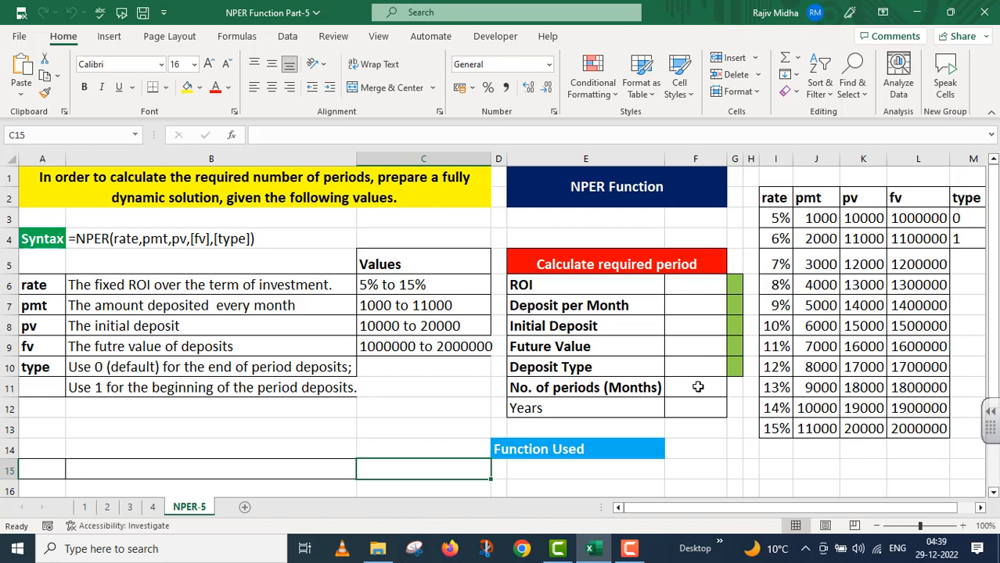
left_click(693, 286)
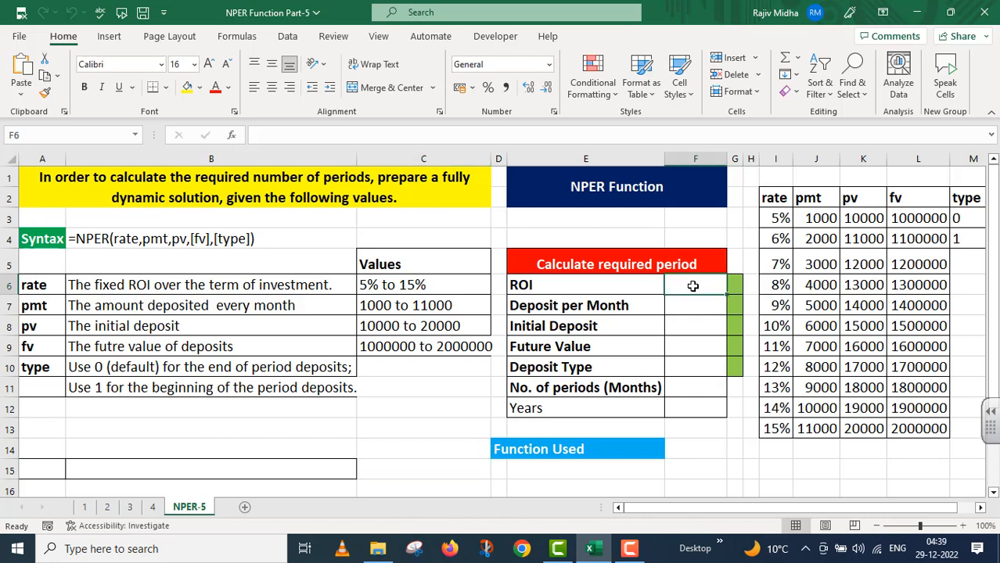
left_click(296, 39)
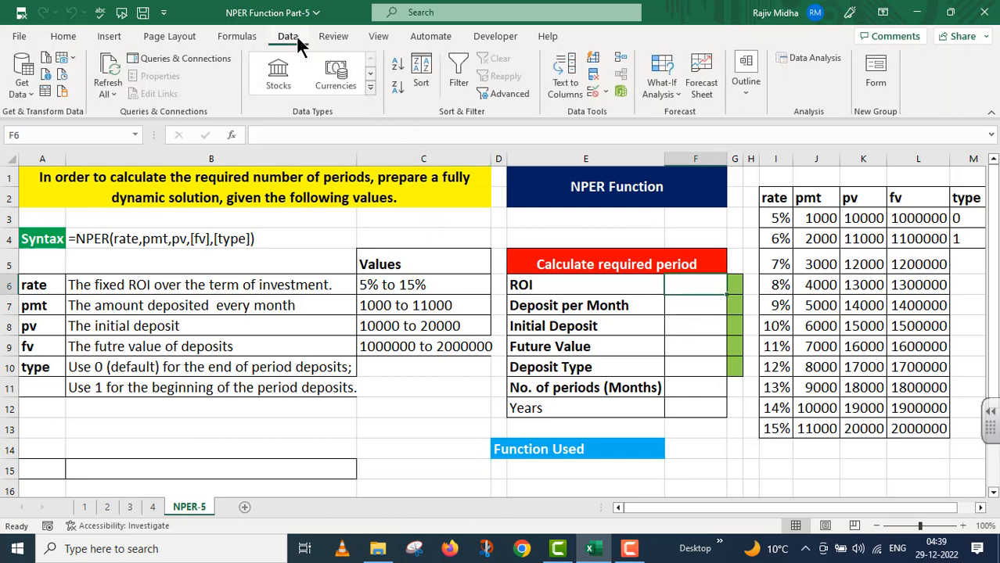
left_click(604, 93)
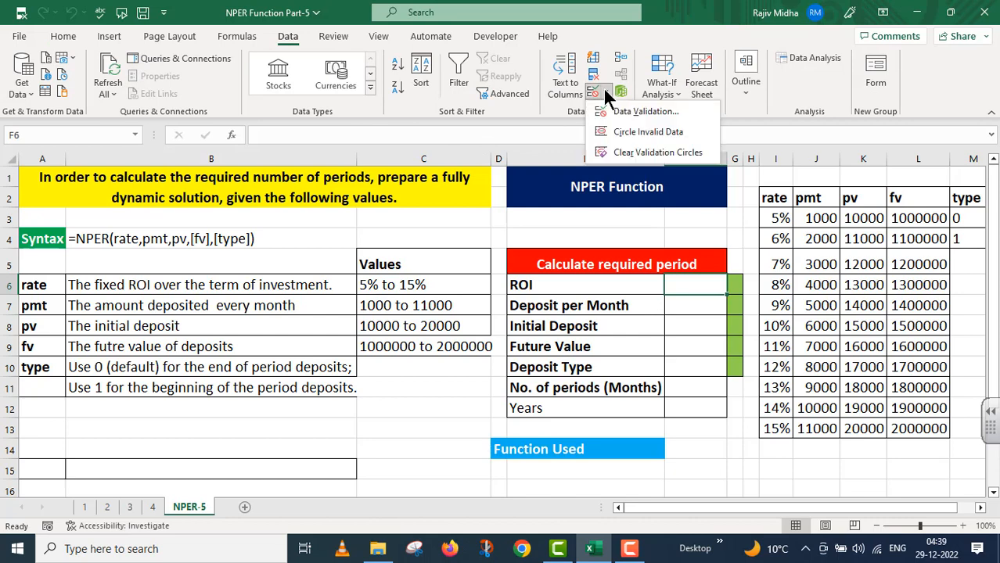
left_click(622, 111)
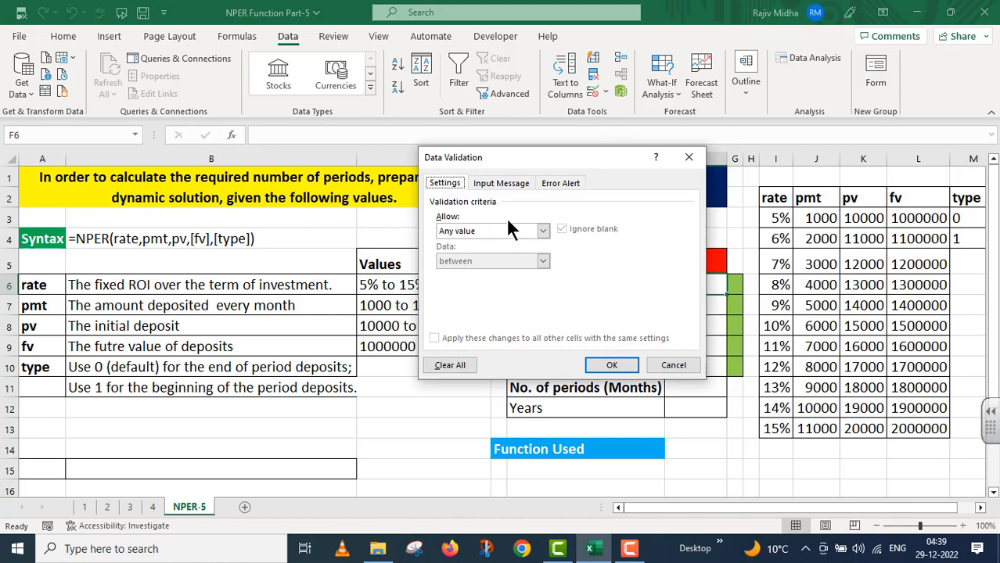
left_click(543, 230)
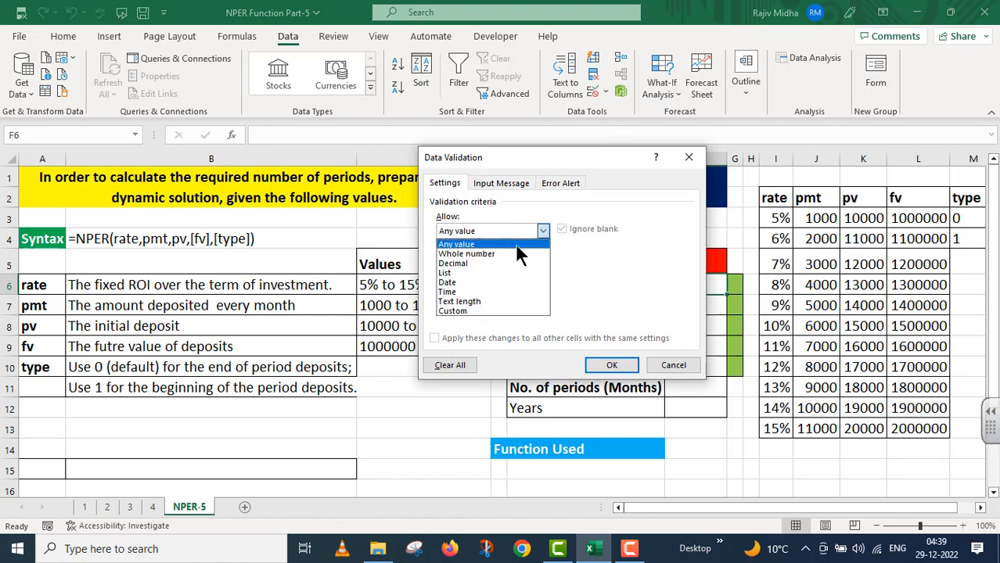
left_click(465, 273)
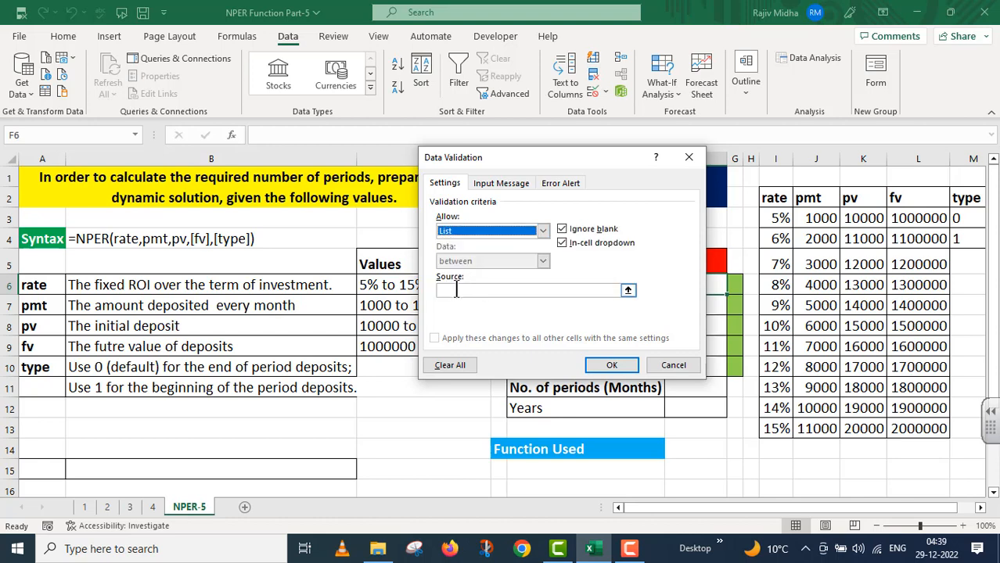
left_click(453, 289)
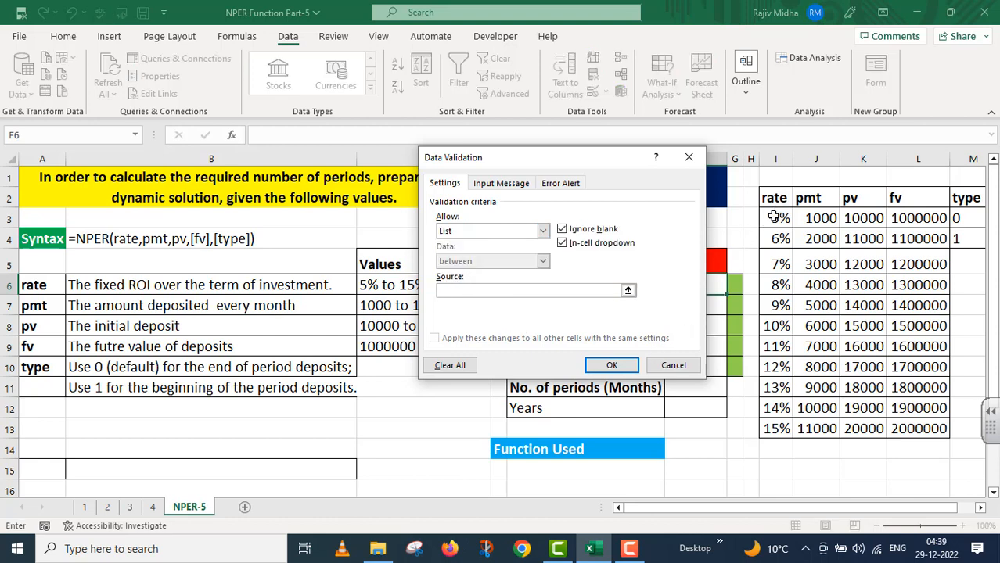
left_click_drag(774, 217, 783, 422)
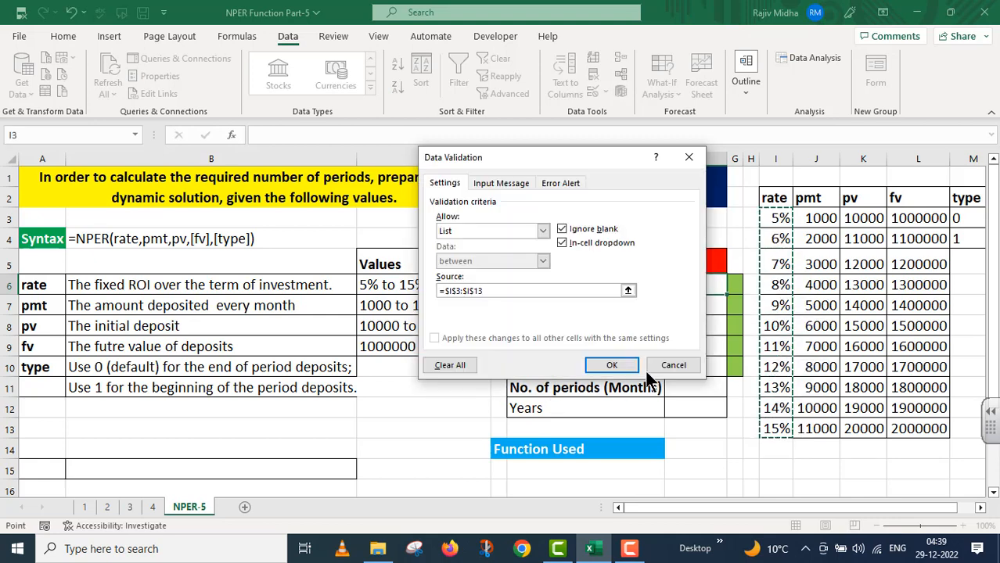
left_click(613, 366)
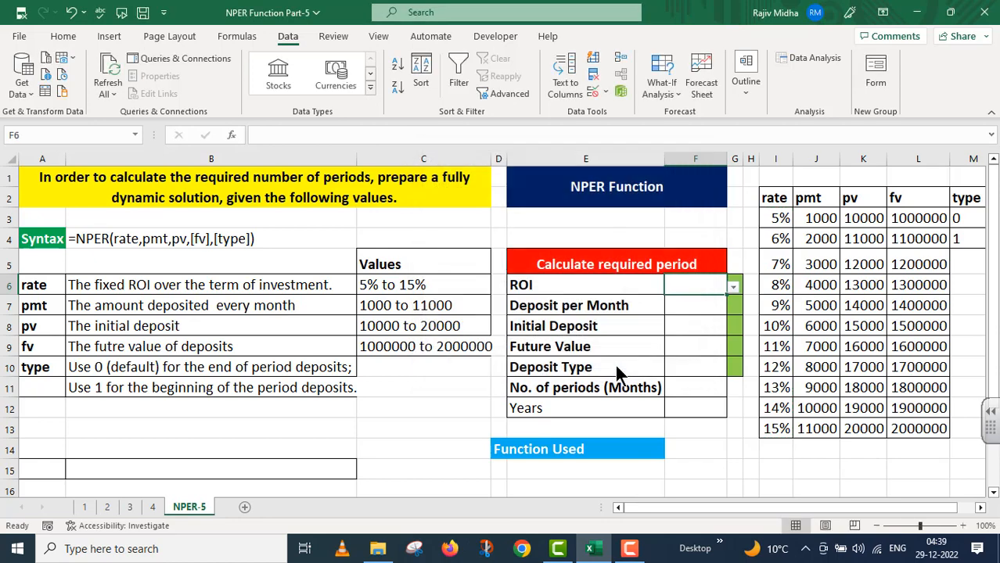
left_click(734, 288)
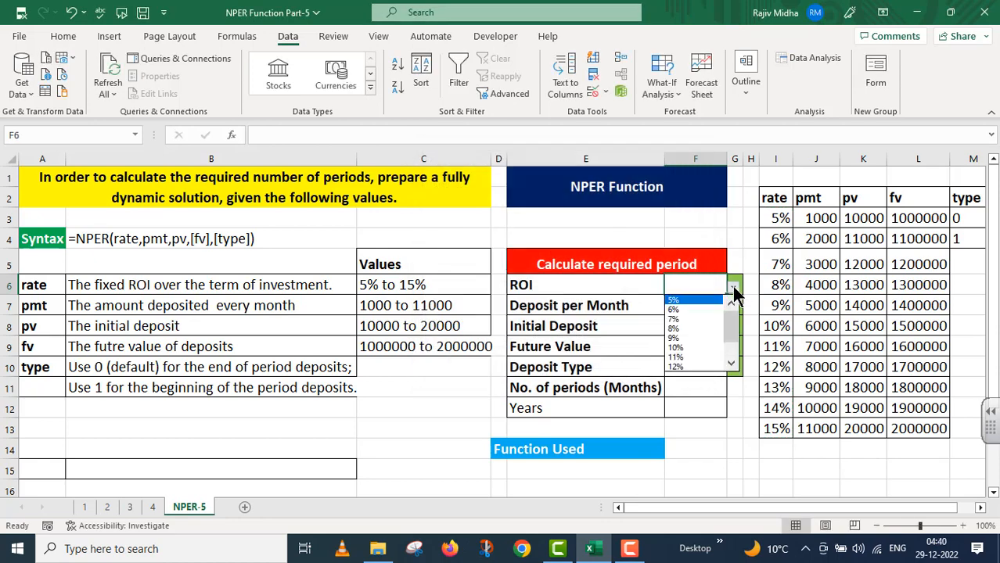
left_click(686, 327)
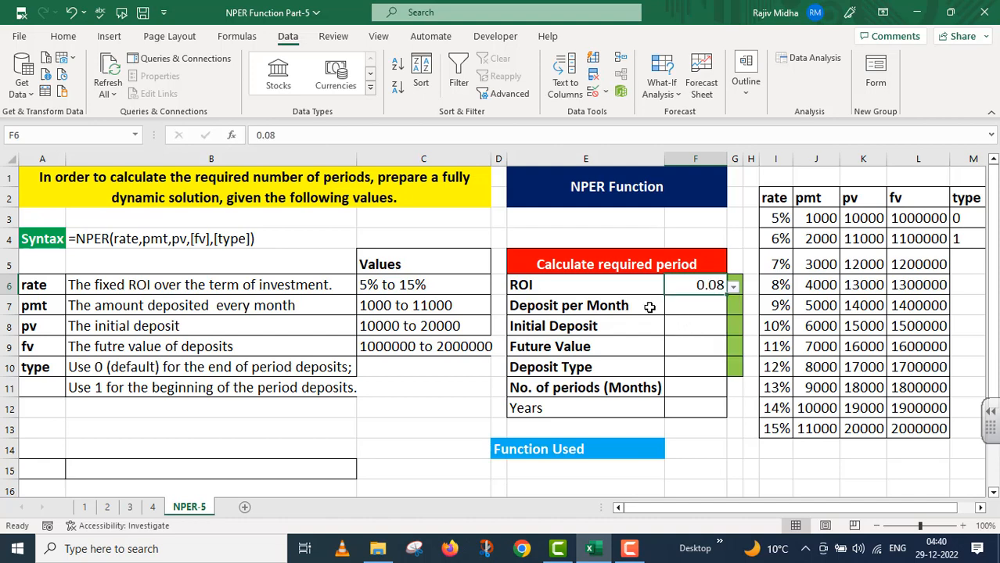
- Add list validation to Deposit per Month cell F7 with source J3:J13 and choose 5000 from its dropdown
left_click(695, 308)
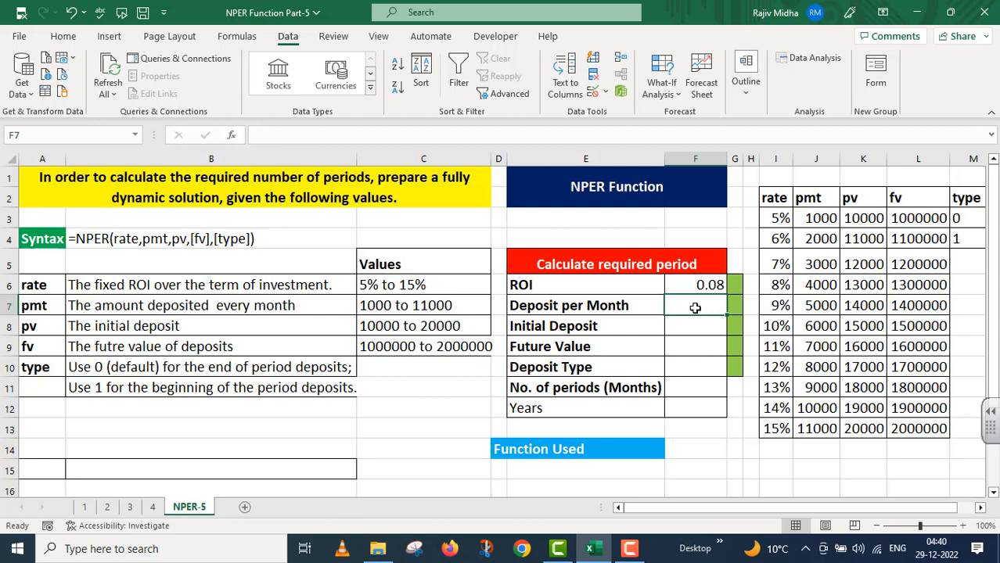
left_click(606, 92)
left_click(640, 112)
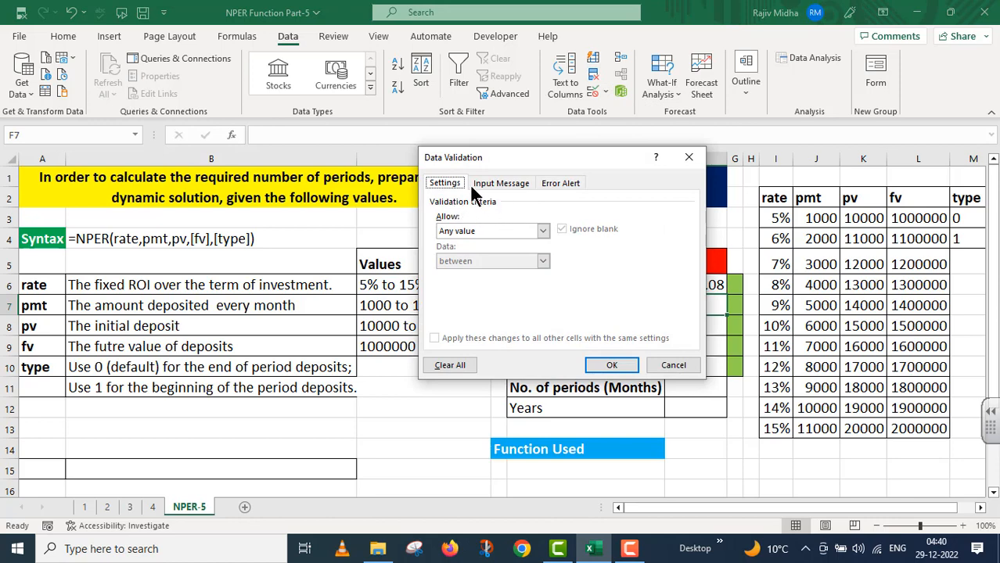
left_click(542, 231)
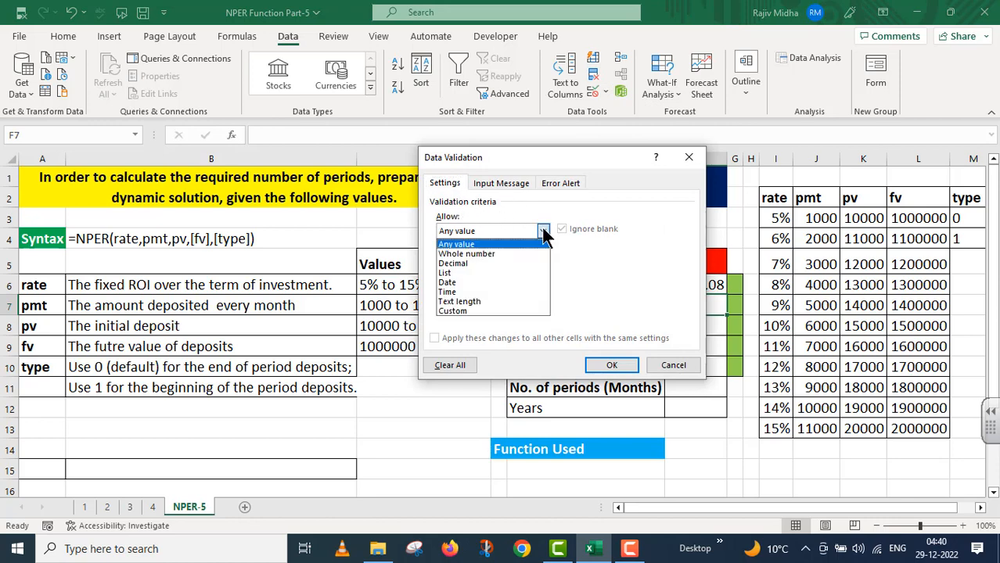
left_click(454, 274)
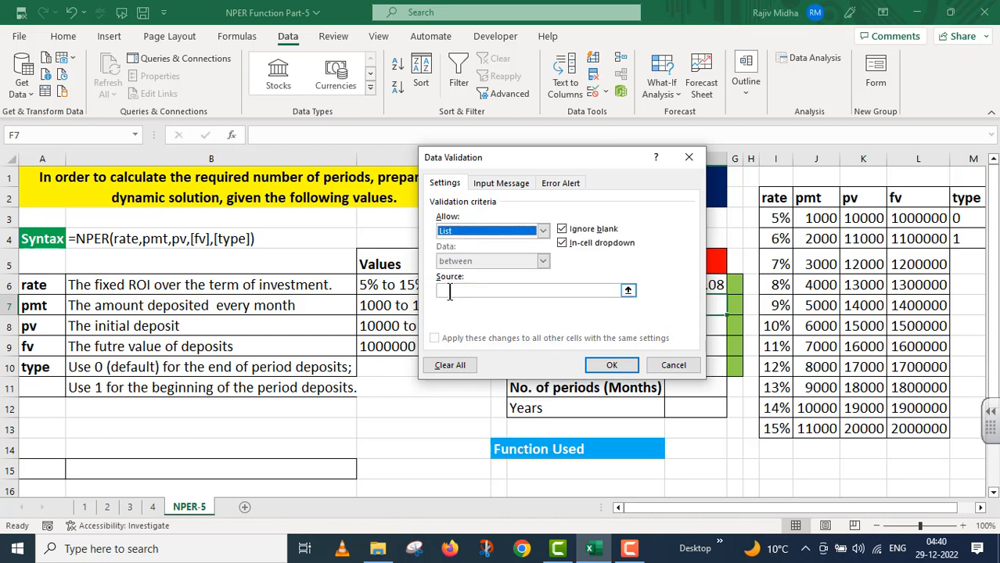
left_click(451, 291)
left_click_drag(820, 217, 827, 428)
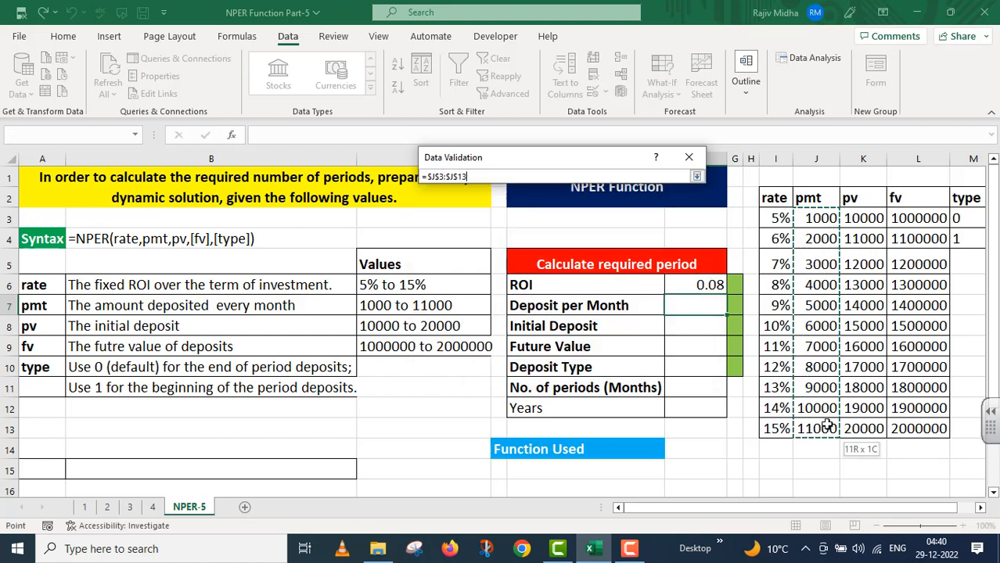
left_click(614, 367)
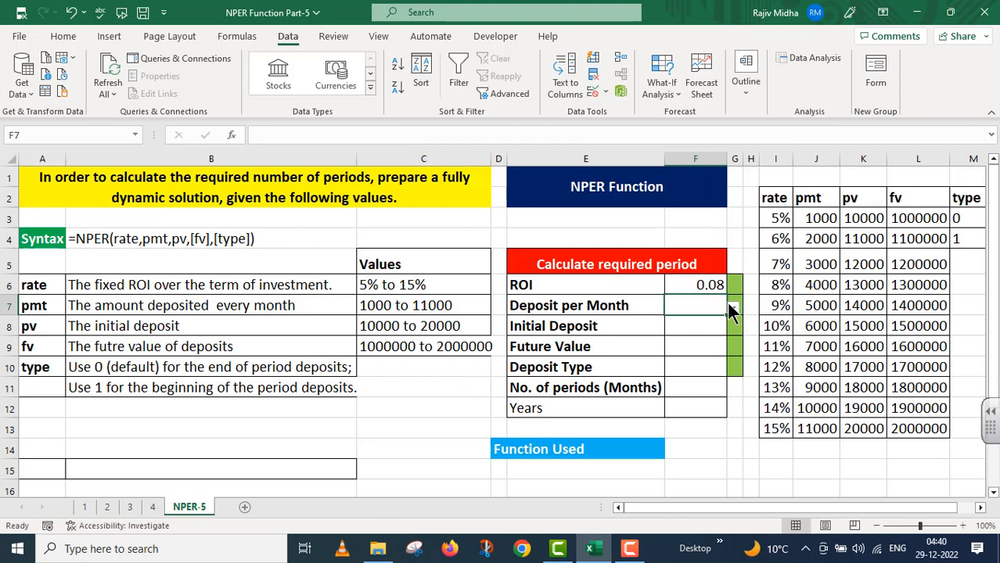
left_click(734, 308)
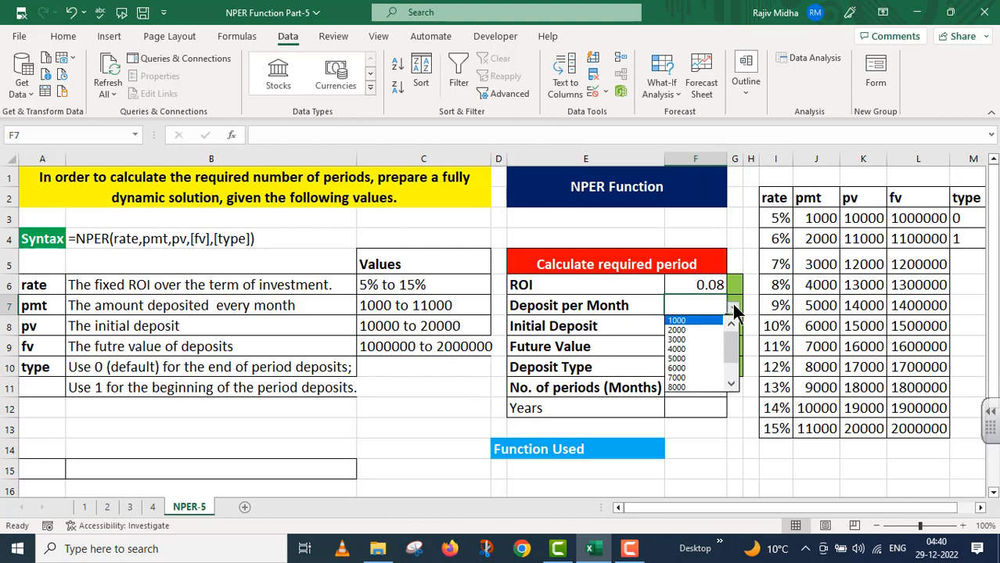
left_click(699, 358)
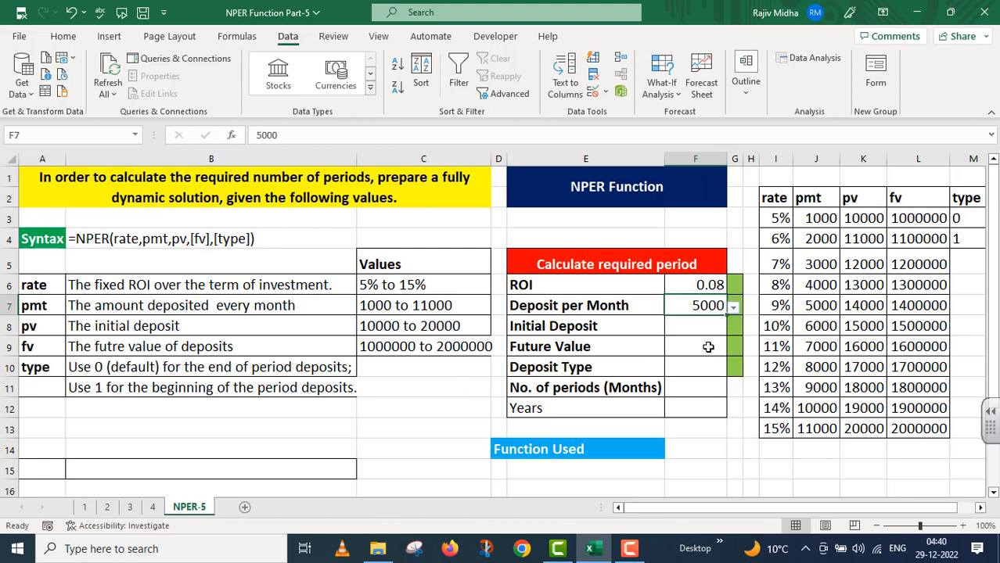
- Add list validation to Initial Deposit cell F8 with source K3:K13 and choose 15000 from its dropdown
left_click(705, 326)
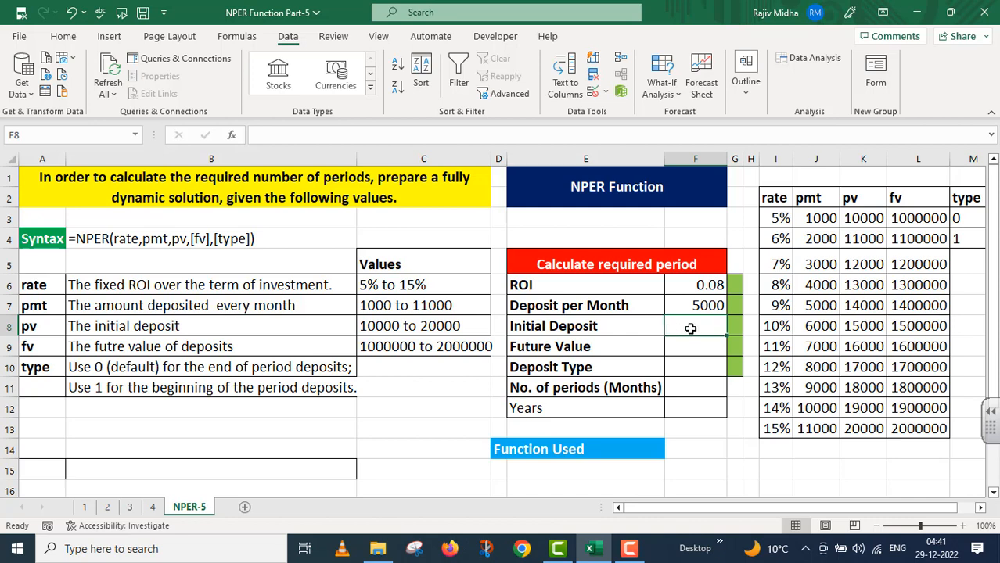
left_click(607, 93)
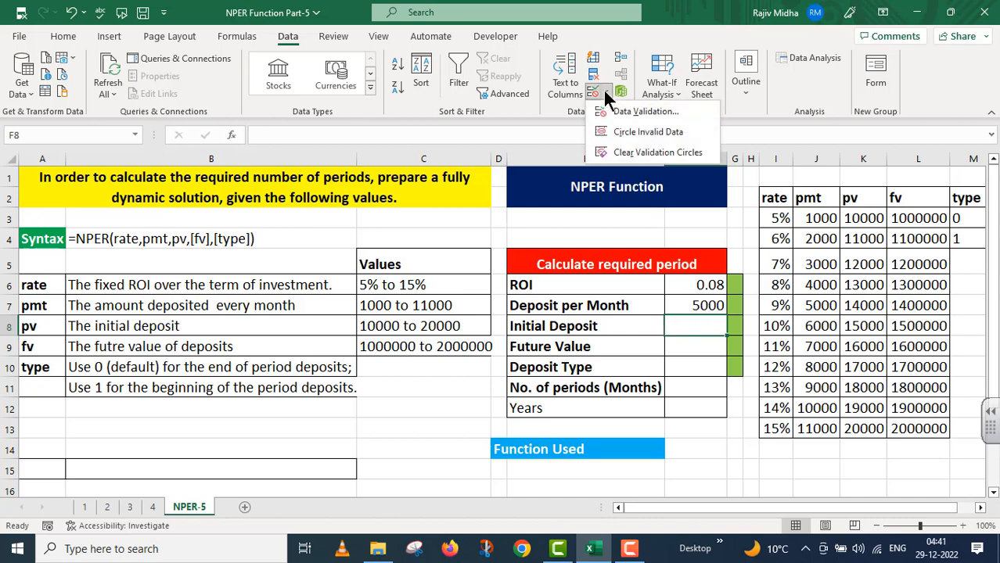
left_click(620, 109)
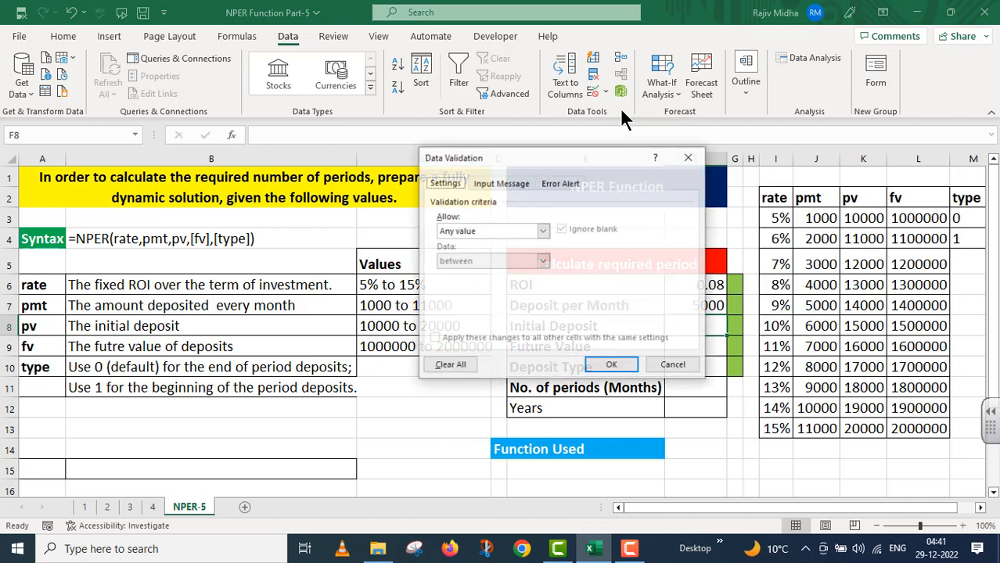
left_click(543, 232)
left_click(465, 270)
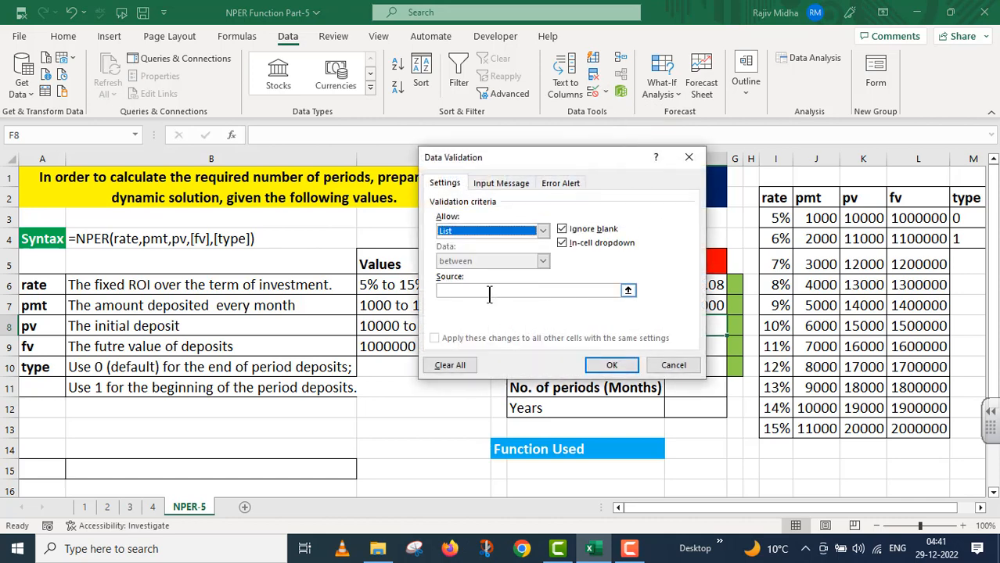
left_click(476, 291)
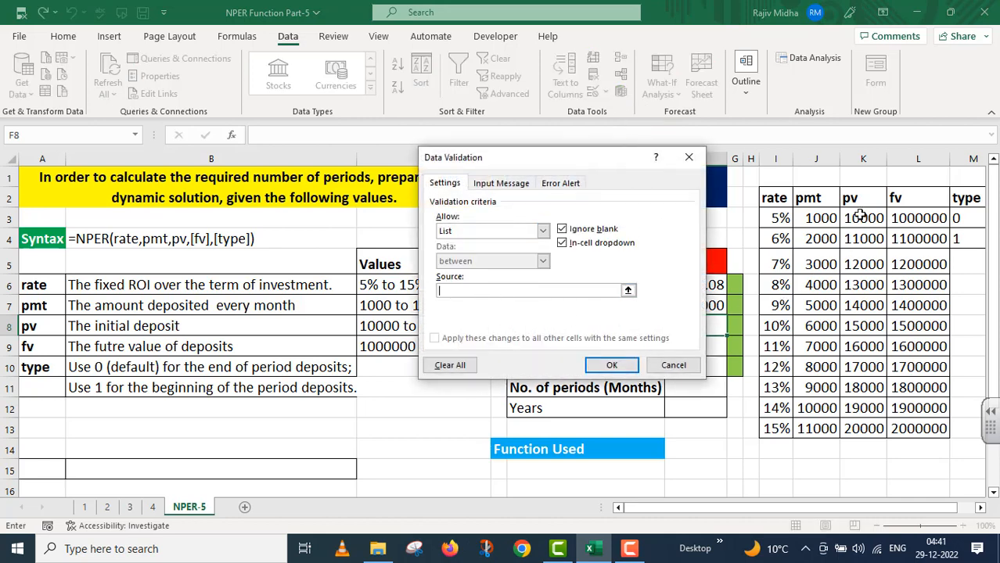
left_click_drag(861, 217, 864, 429)
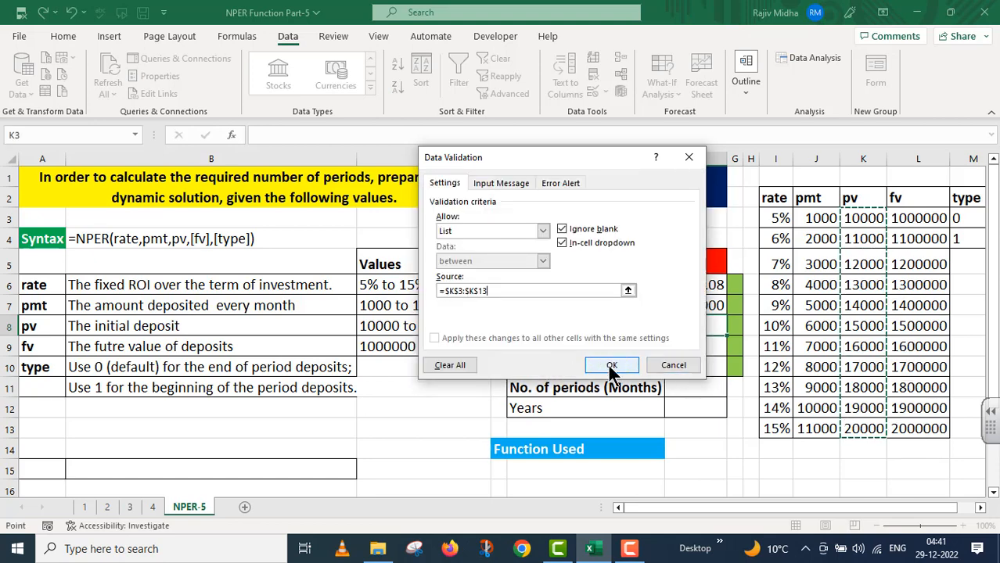
left_click(611, 367)
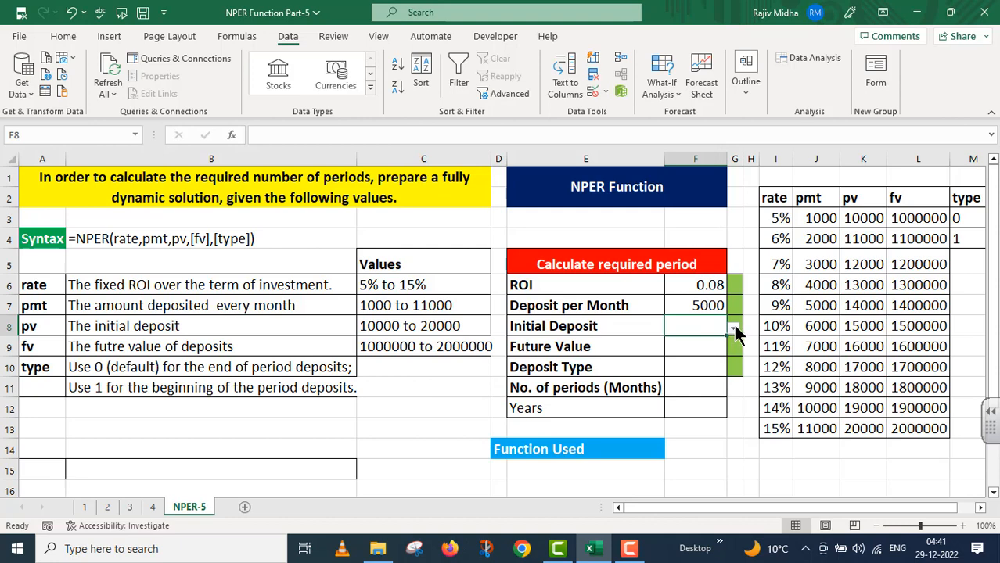
left_click(734, 330)
key("Escape")
left_click(704, 389)
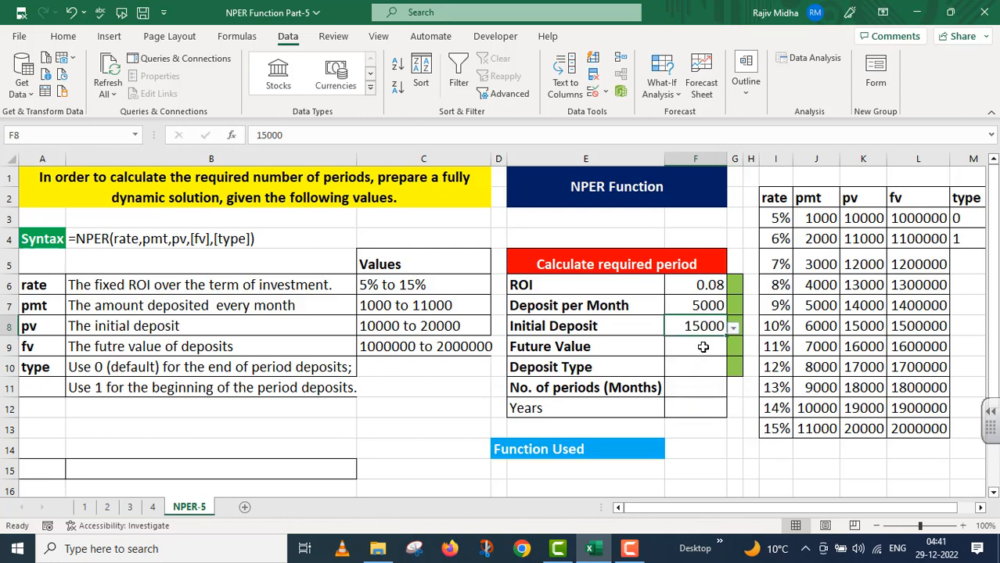
- Add list validation to Future Value cell F9 with source L3:L13 and choose 1500000 from its dropdown
left_click(691, 347)
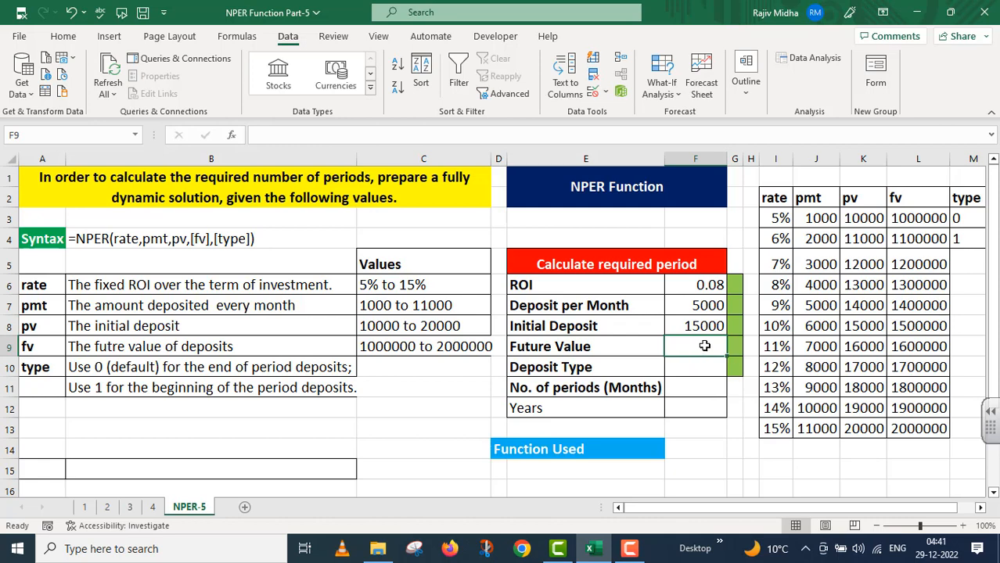
left_click(604, 88)
left_click(618, 112)
left_click(542, 230)
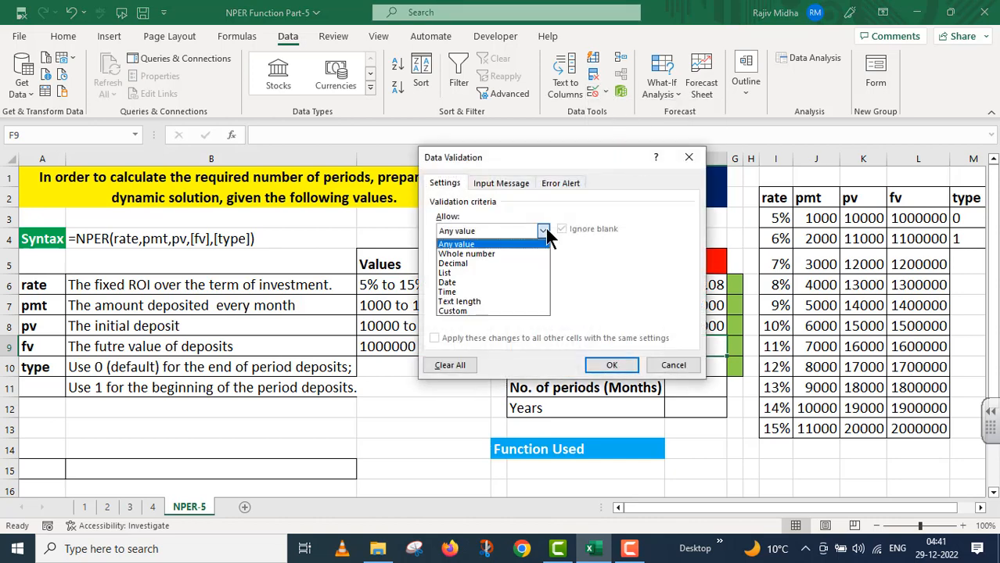
left_click(471, 272)
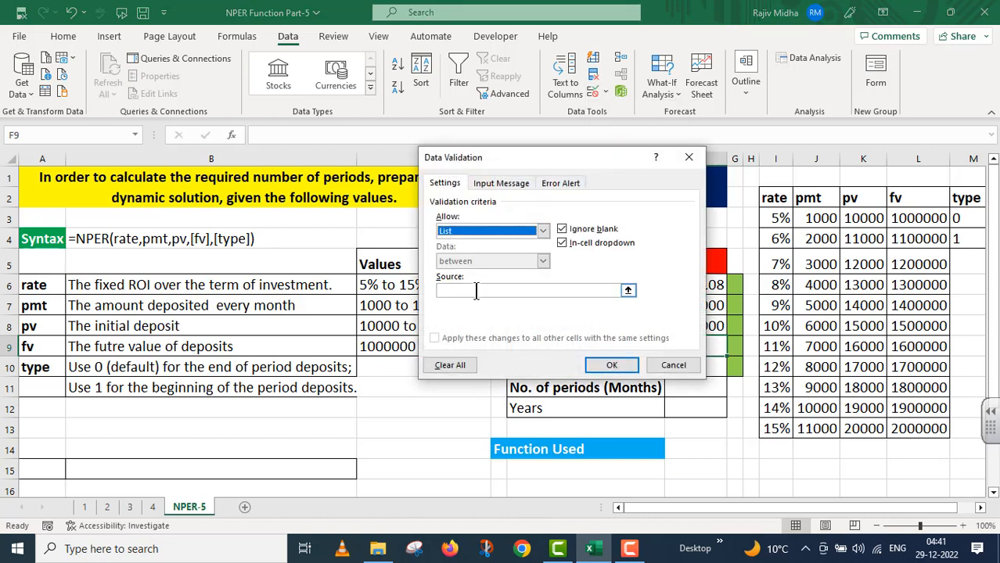
left_click(472, 290)
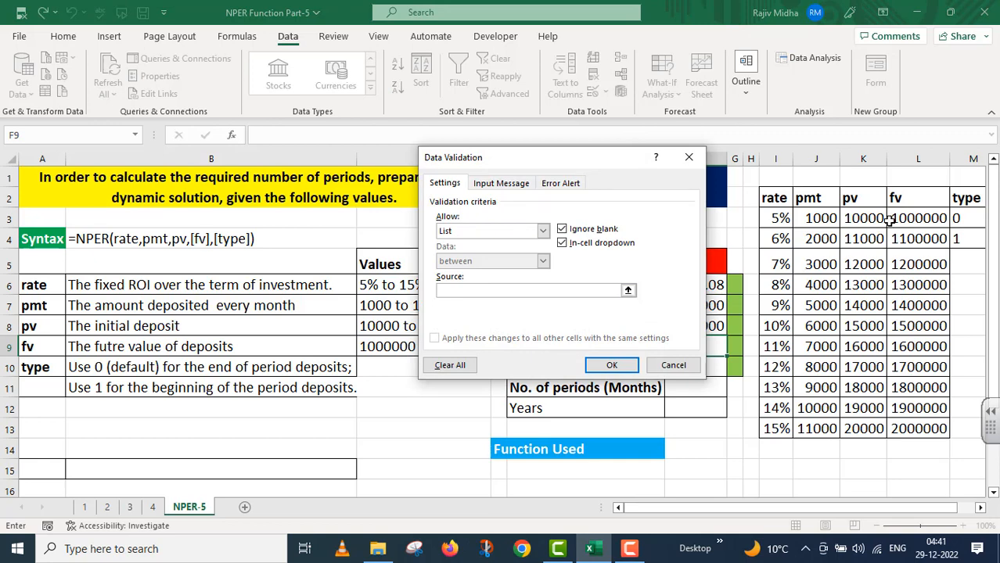
left_click_drag(901, 218, 912, 429)
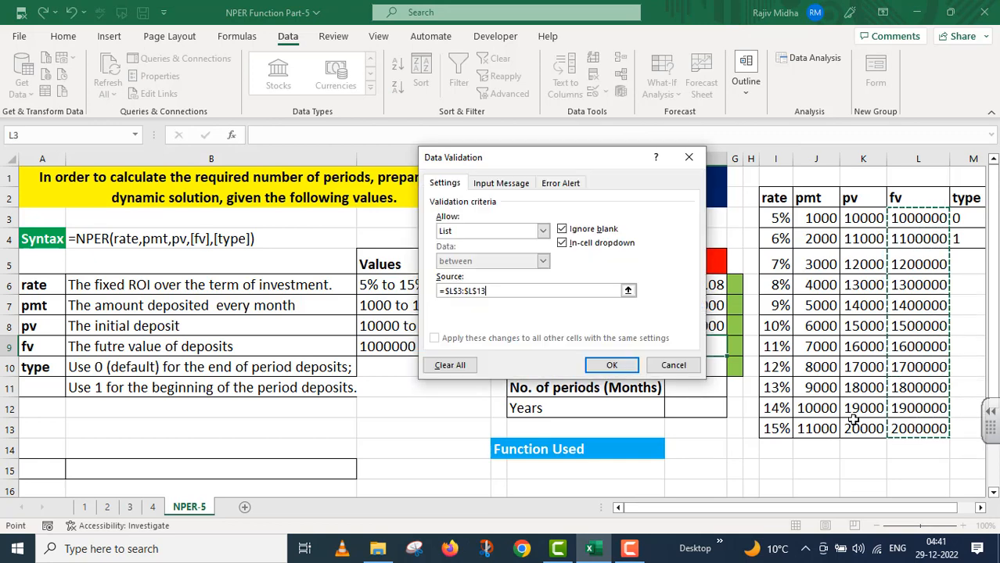
left_click(624, 371)
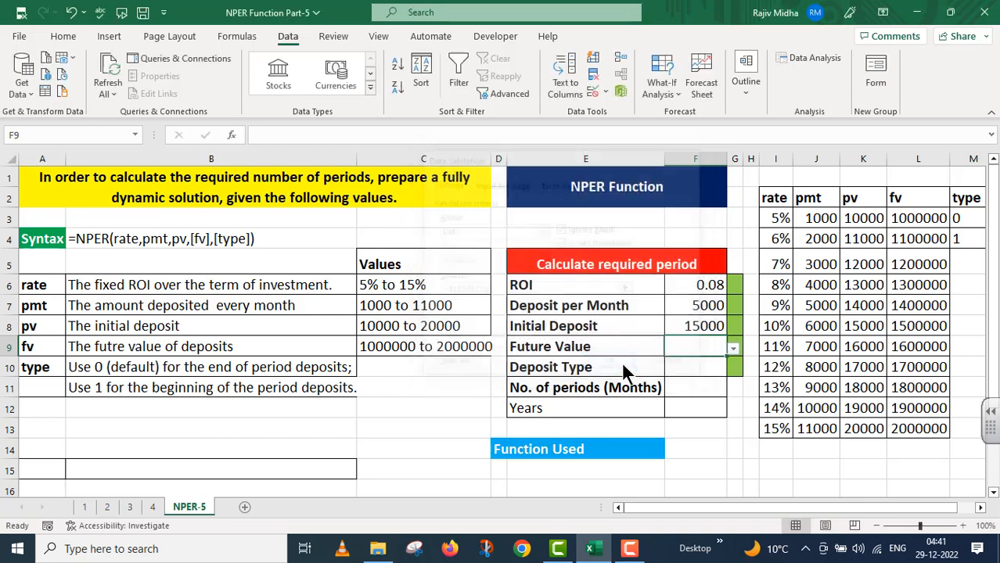
left_click(734, 352)
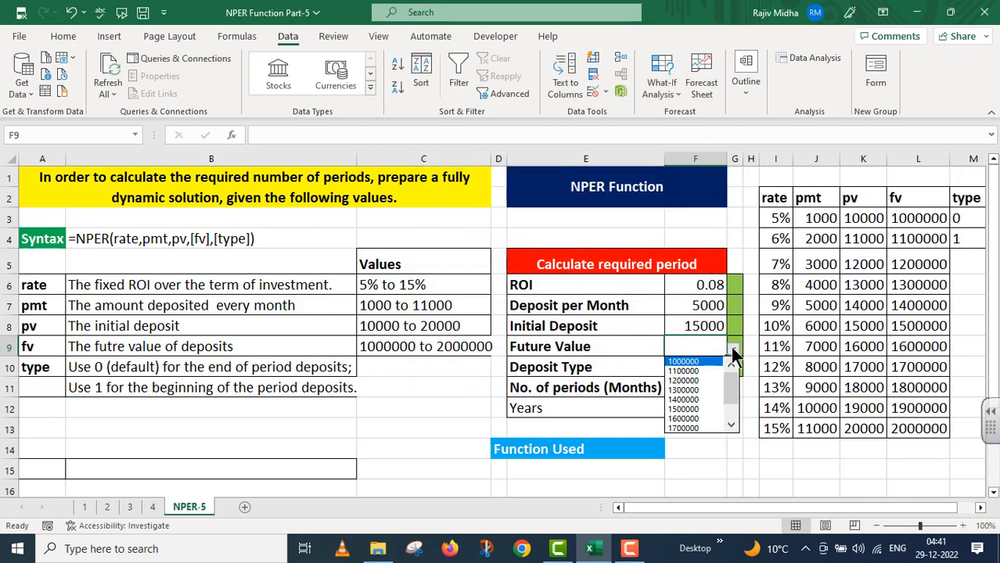
left_click(683, 409)
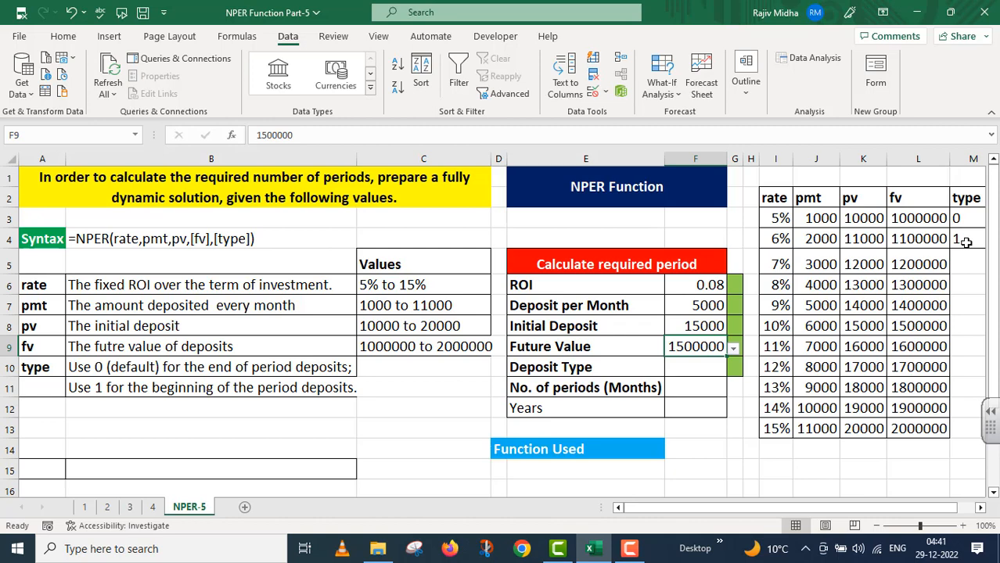
- Add list validation to Deposit Type cell F10 with source M3:M4 and choose 0 from its dropdown
left_click(704, 367)
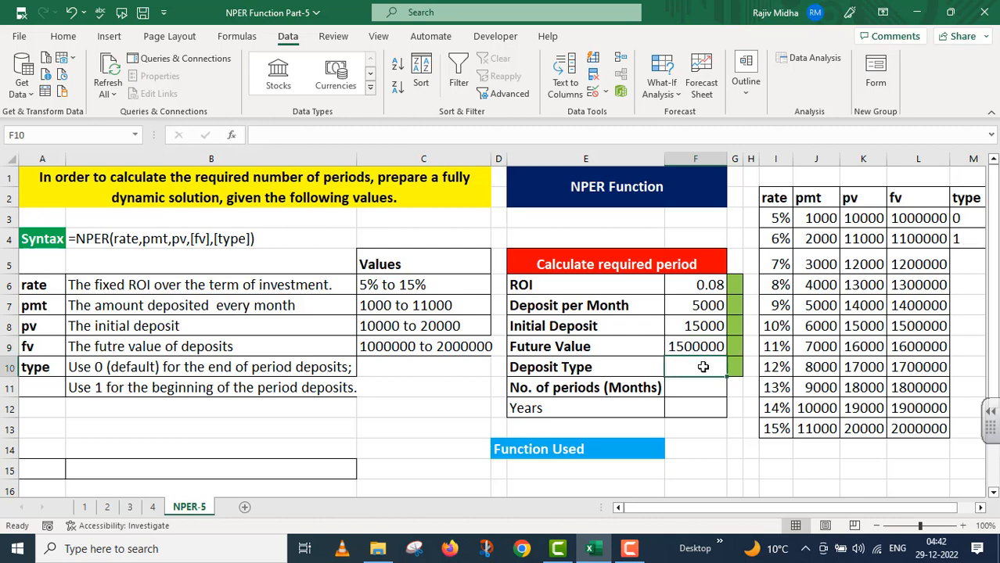
left_click(606, 92)
left_click(630, 116)
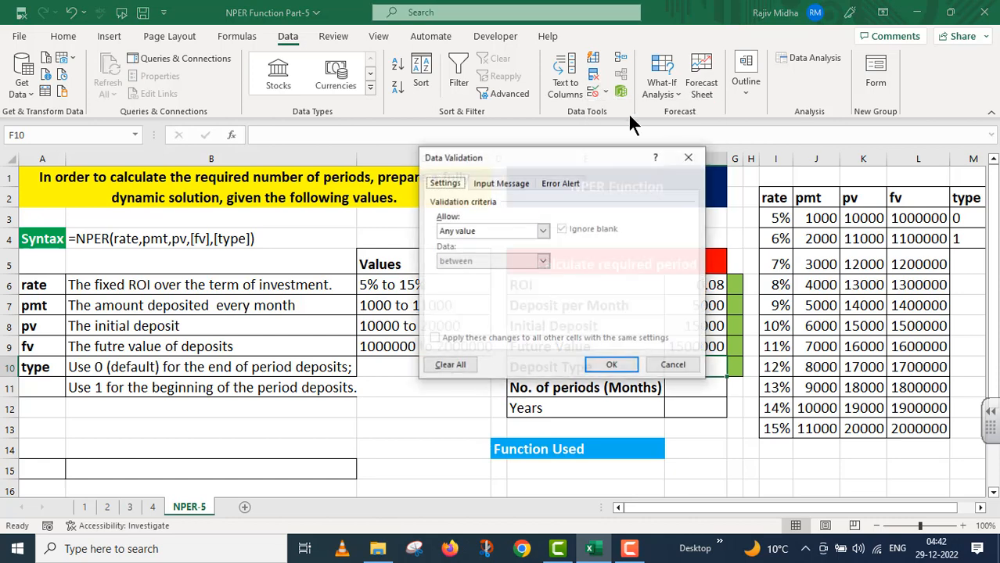
left_click(543, 231)
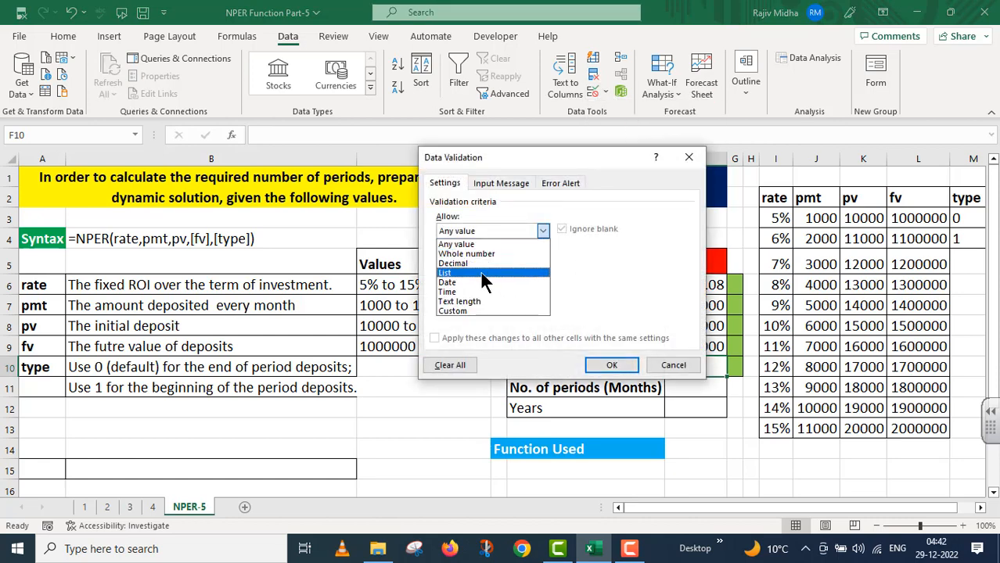
left_click(480, 272)
left_click(487, 291)
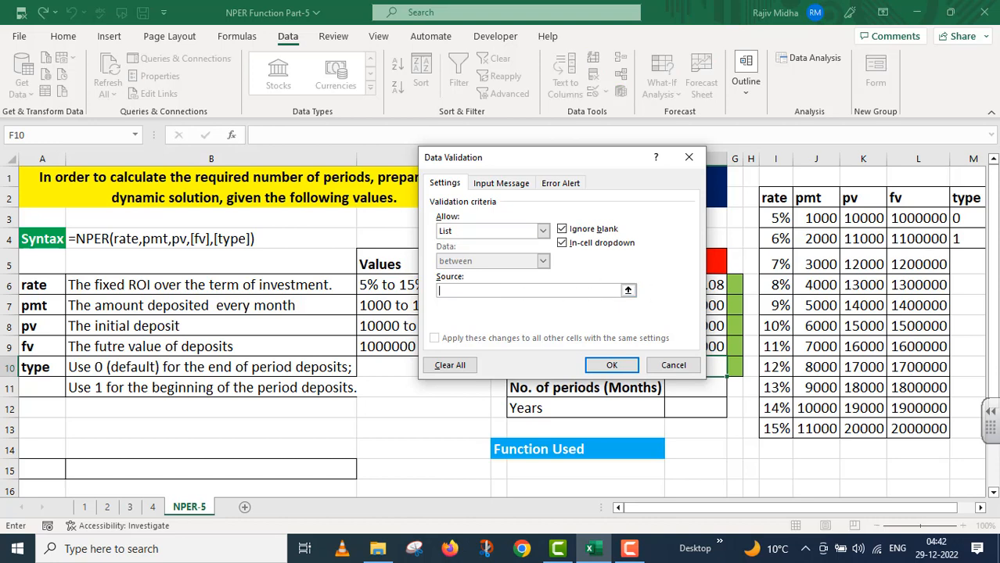
left_click_drag(958, 216, 961, 235)
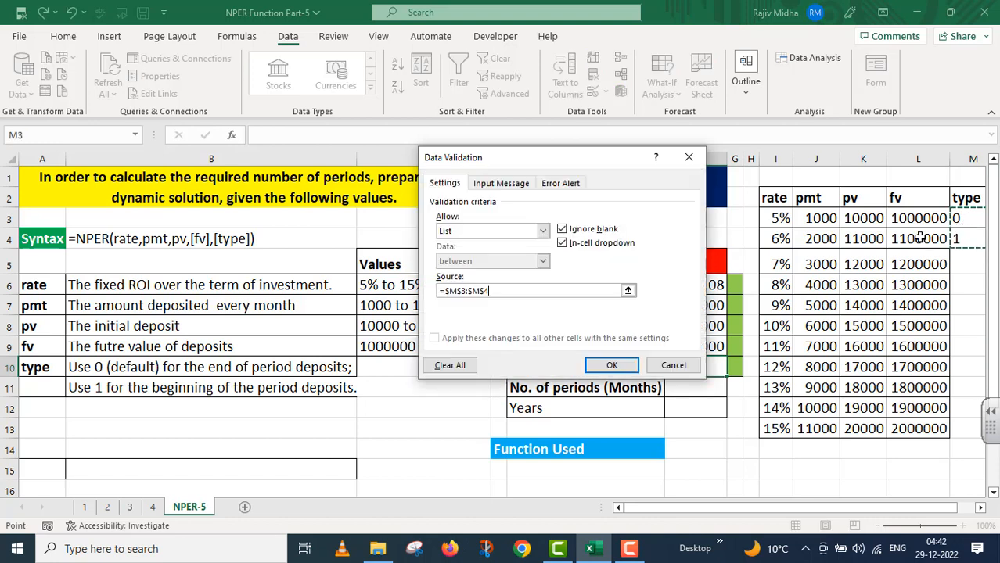
left_click(627, 362)
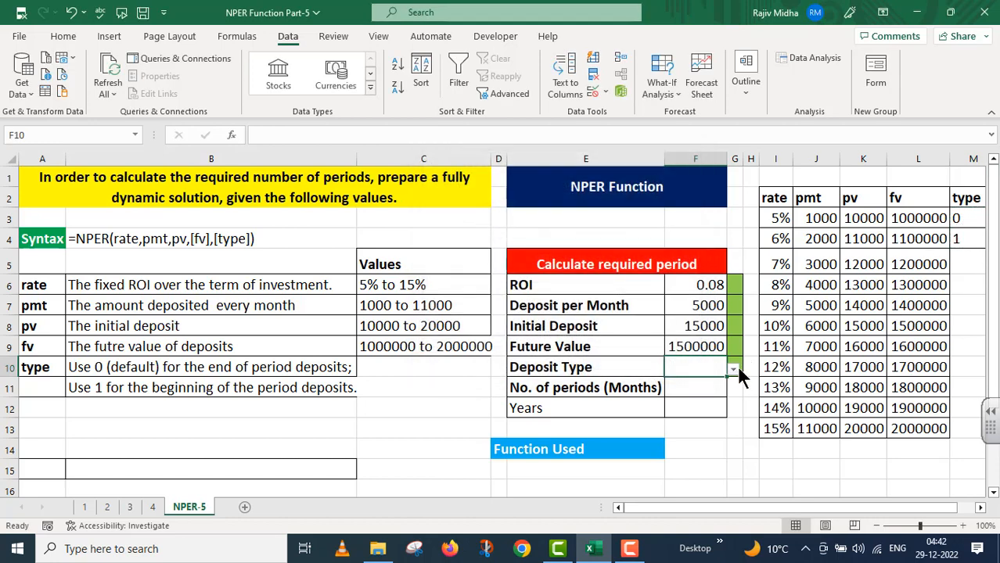
left_click(732, 369)
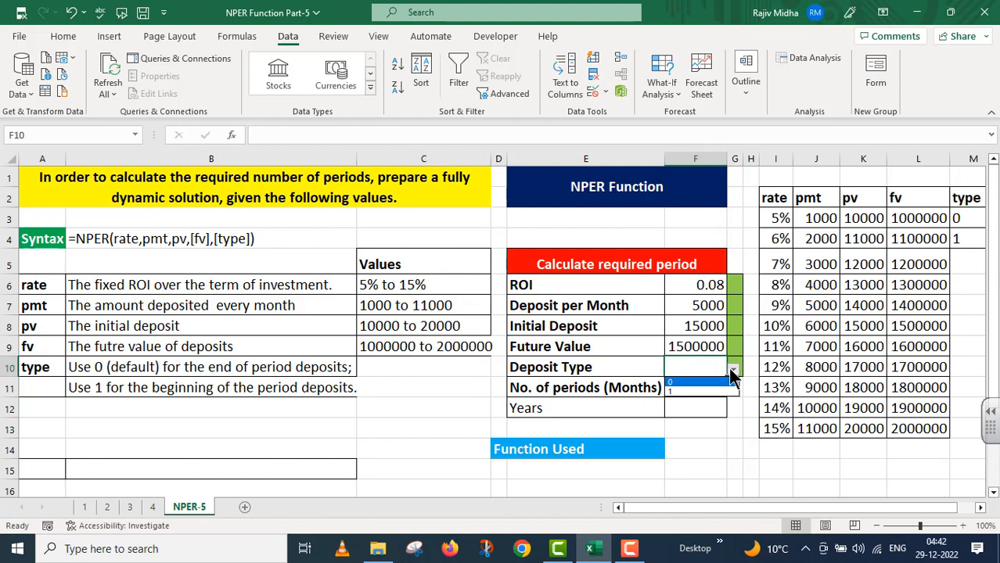
left_click(680, 383)
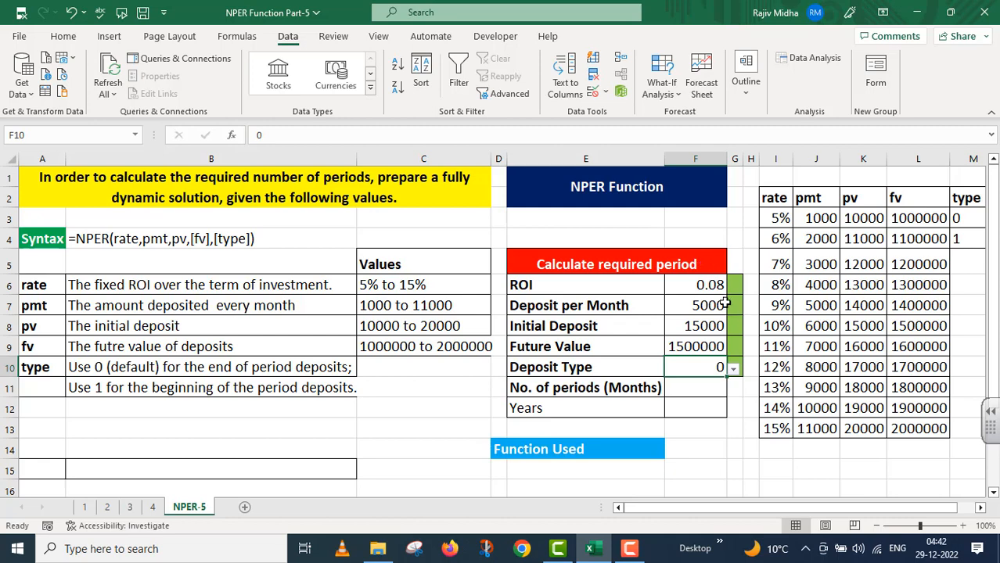
- In No. of periods cell F11, begin an NPER formula with F6/12 as the rate and -F7 as the payment
left_click(704, 389)
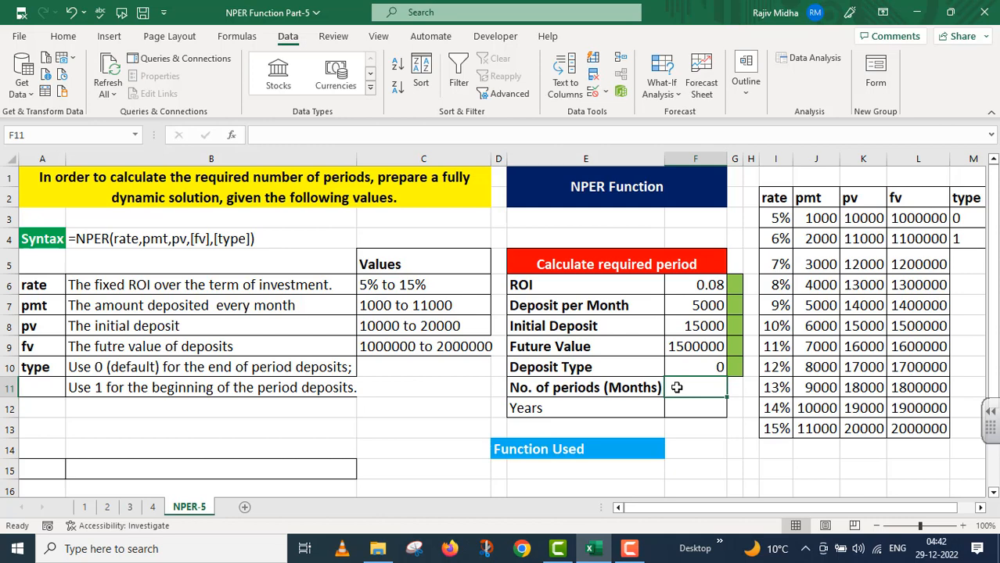
type("=")
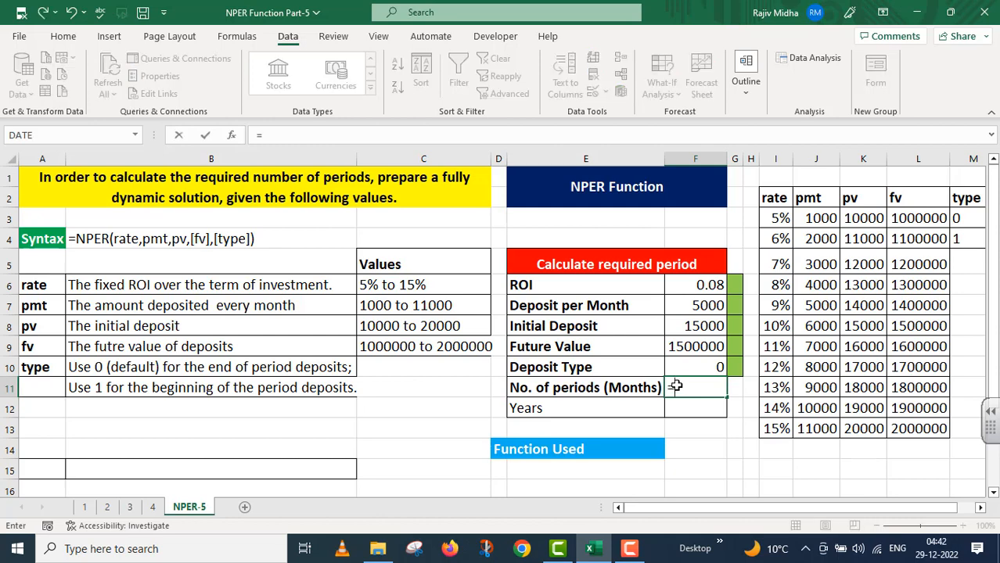
type("NPE")
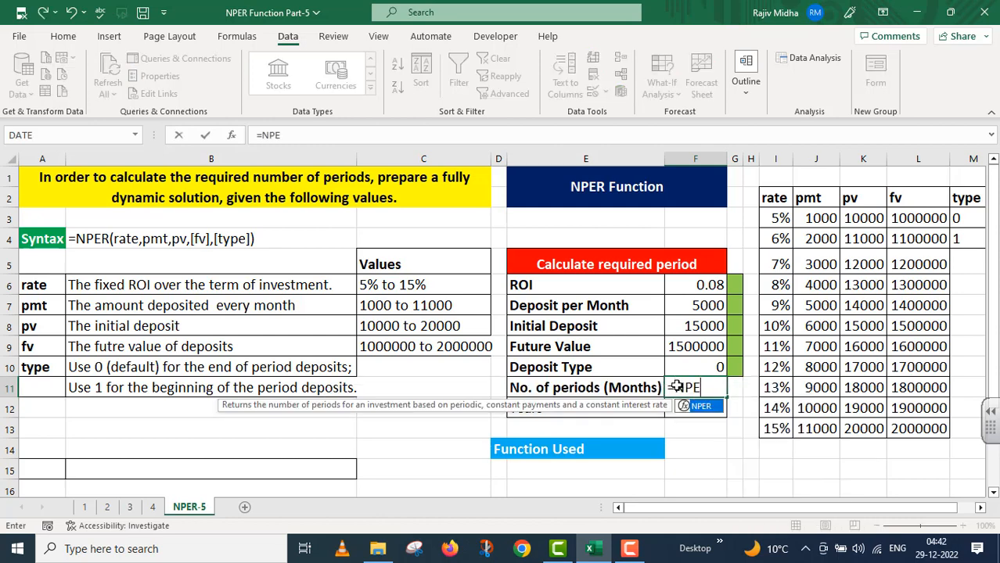
type("R(")
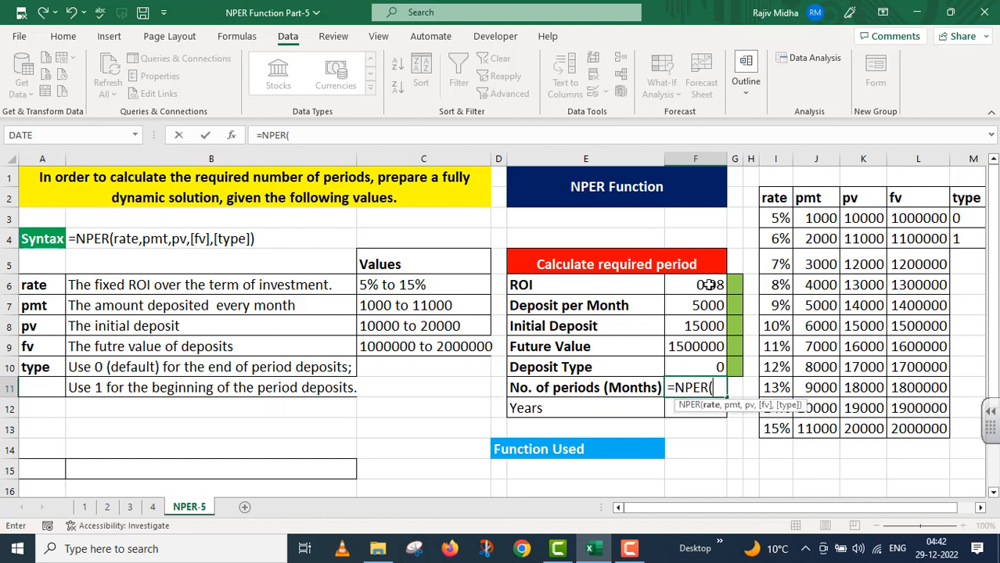
left_click(708, 285)
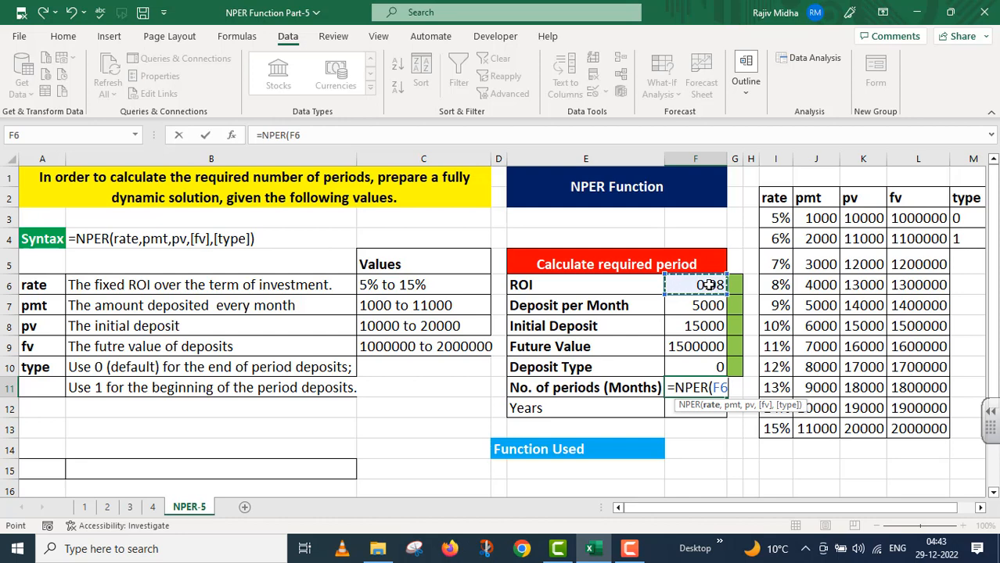
type("/12")
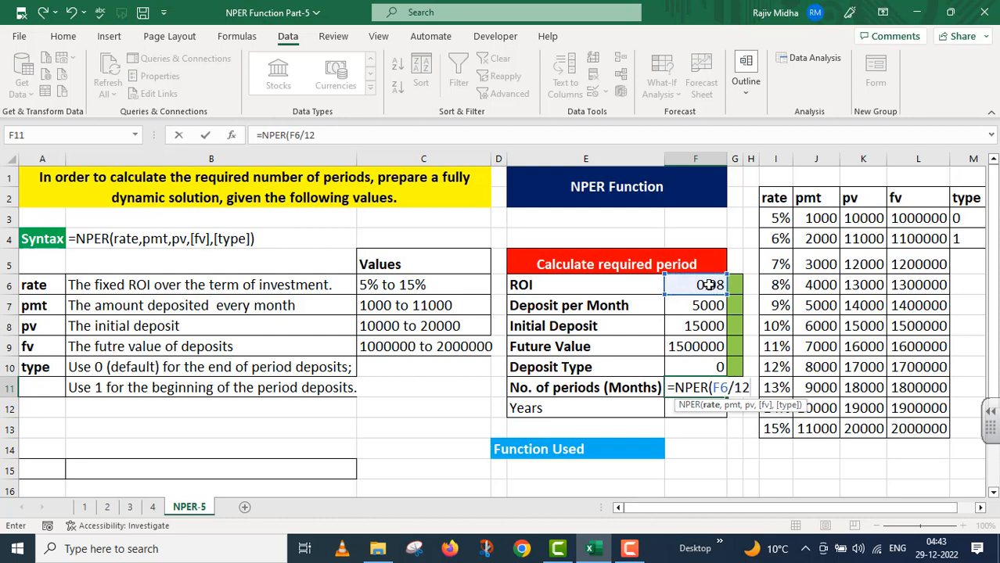
type(",")
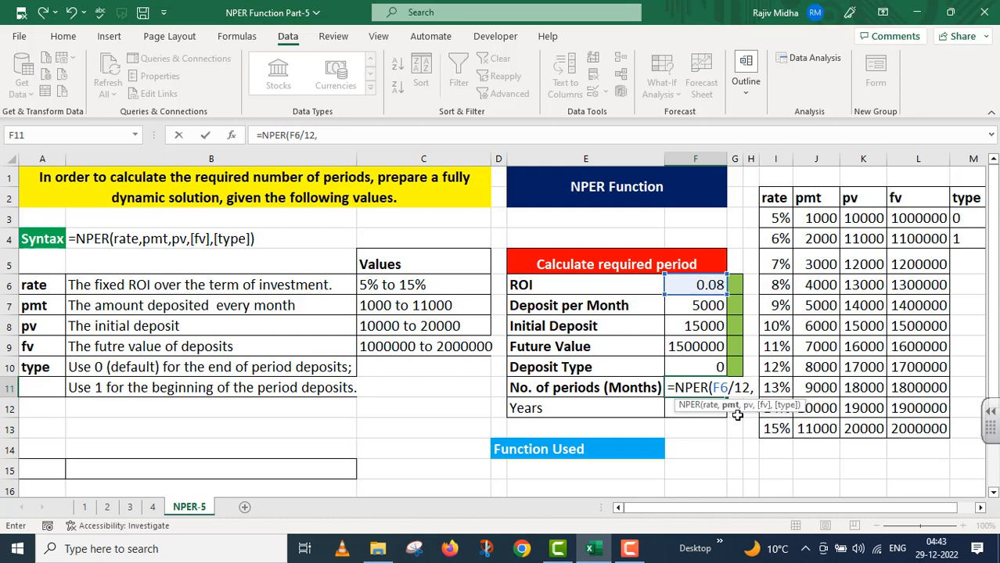
left_click(707, 305)
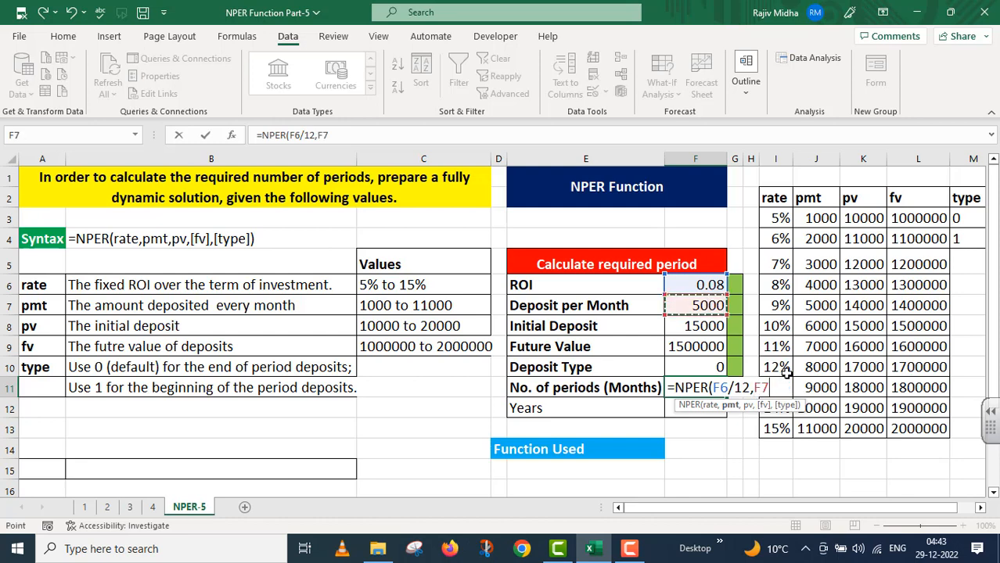
left_click(753, 388)
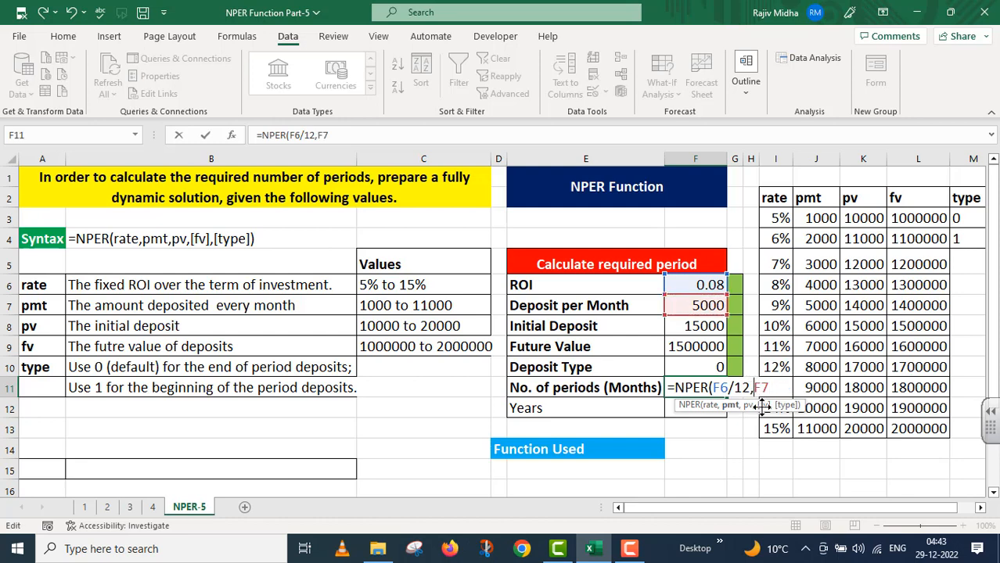
type("-")
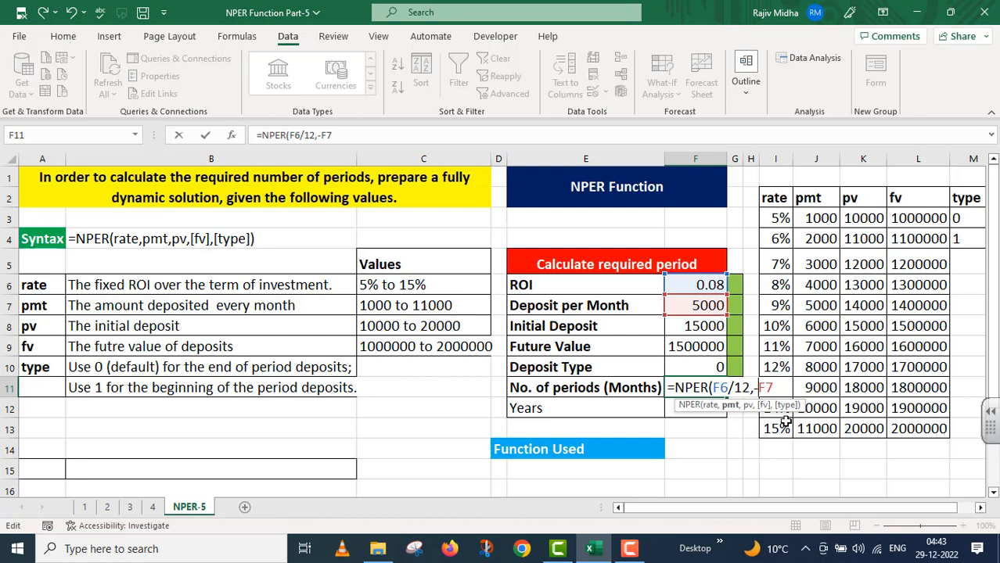
left_click(775, 395)
type(",")
- Complete the NPER formula in F11 with -F8 as present value, F9 as future value and F10 as type
left_click(683, 326)
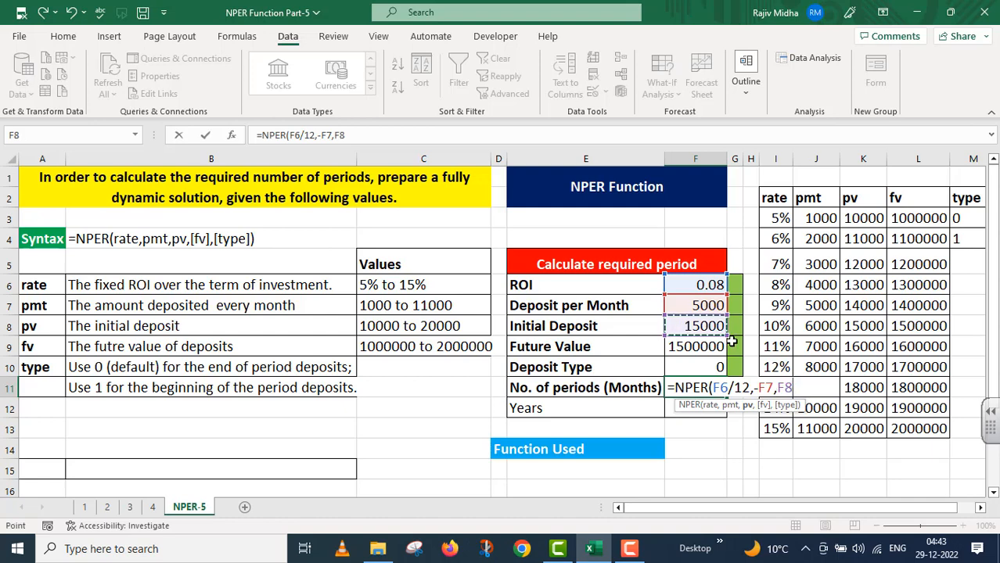
key("F2")
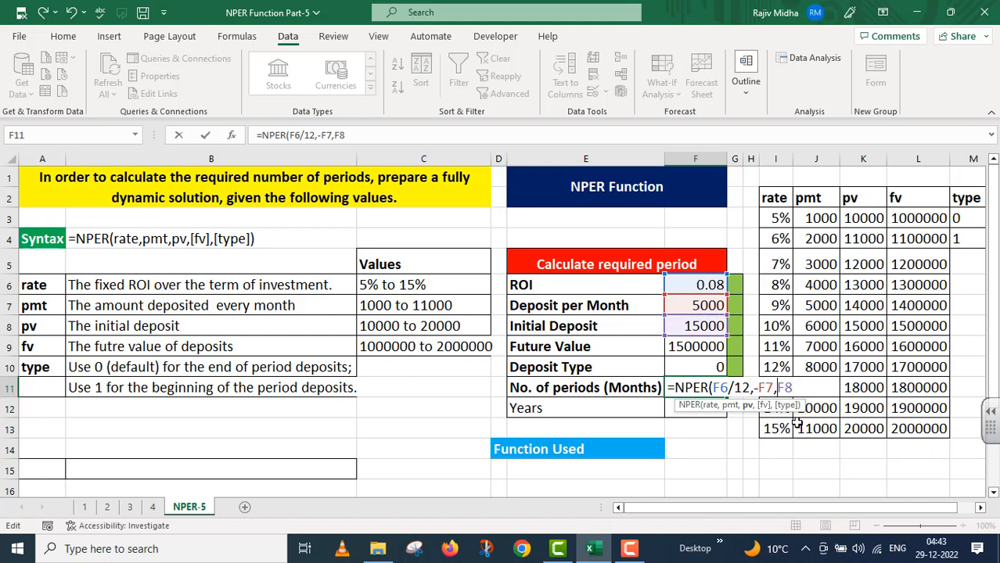
type("-F7,")
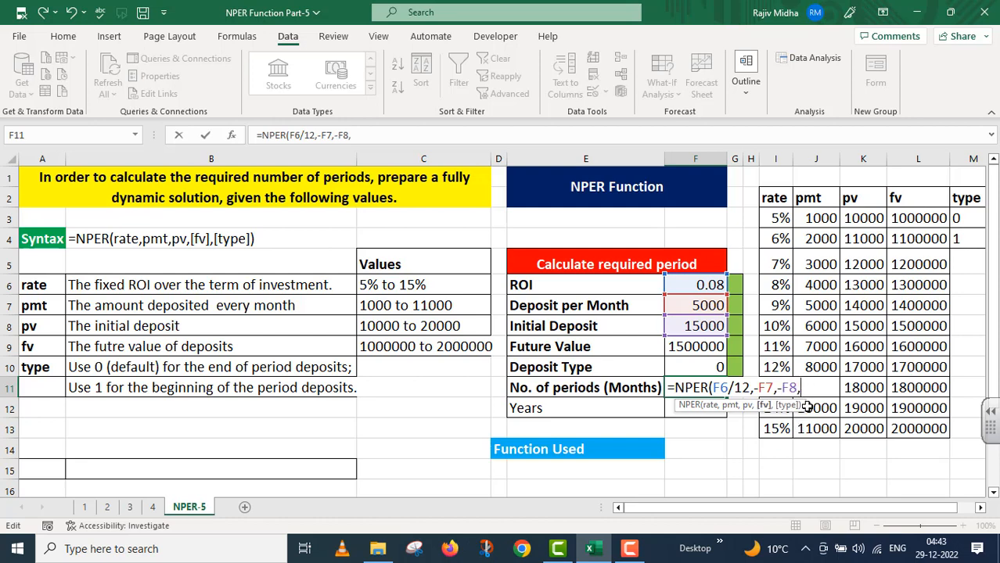
left_click(692, 347)
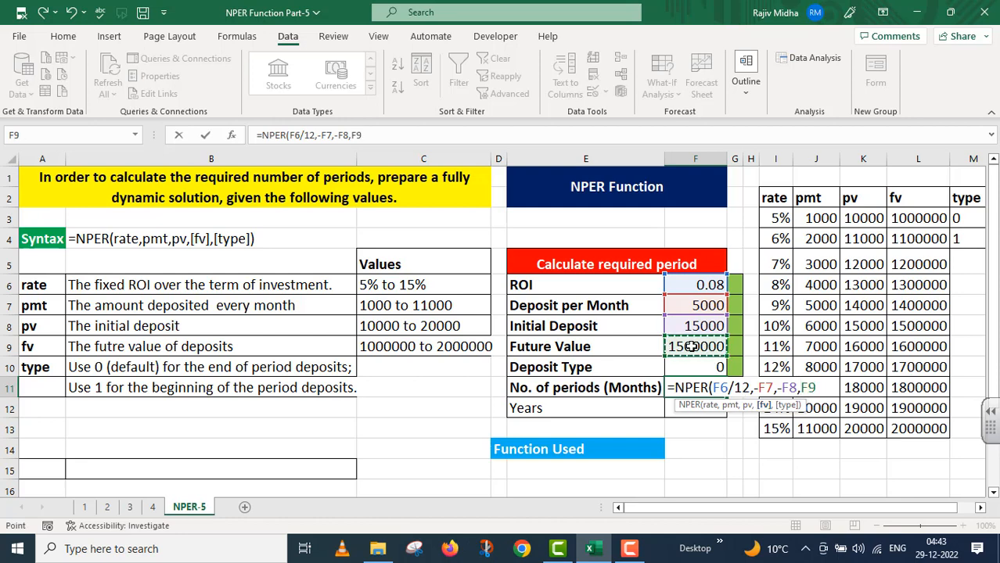
type(",")
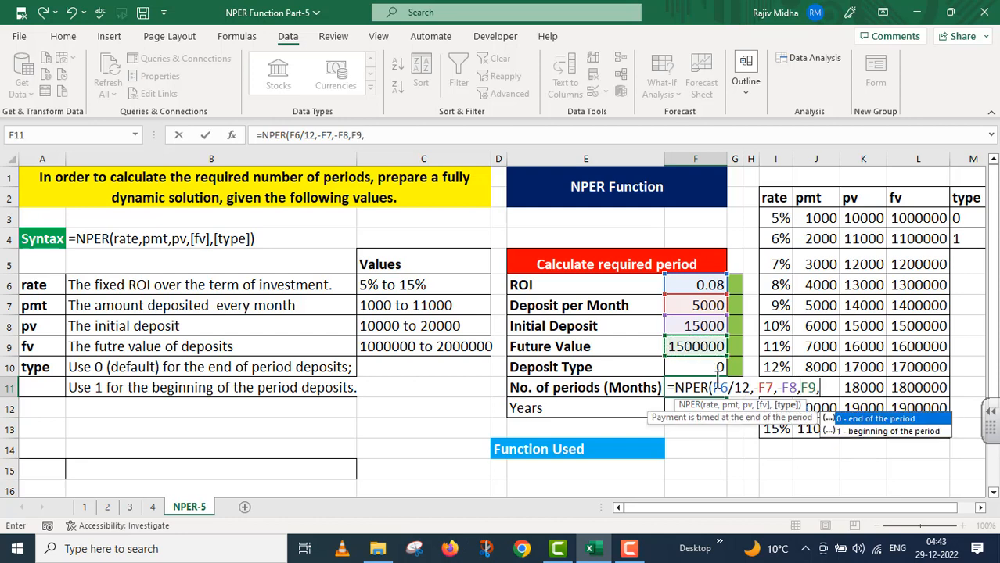
left_click(708, 367)
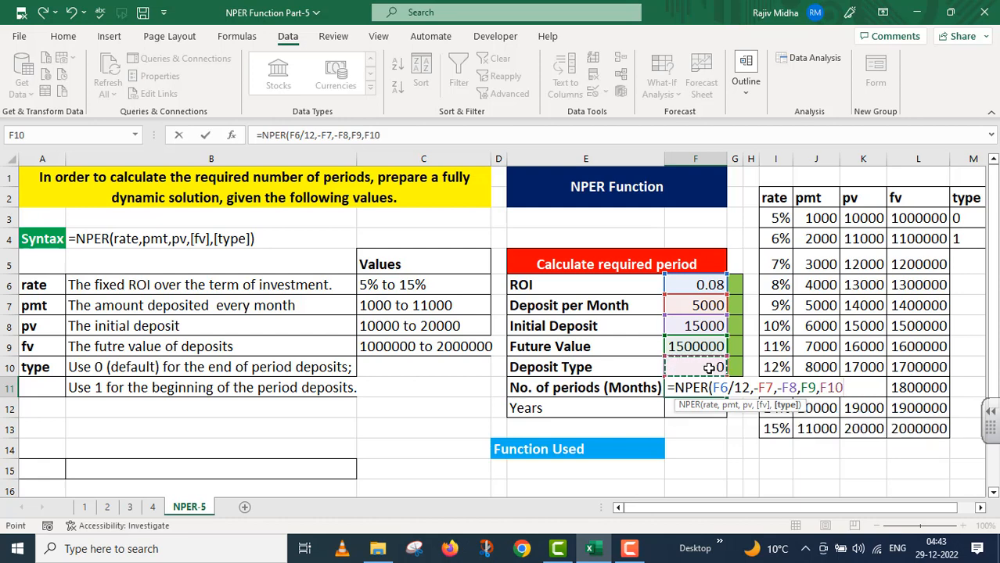
type(")")
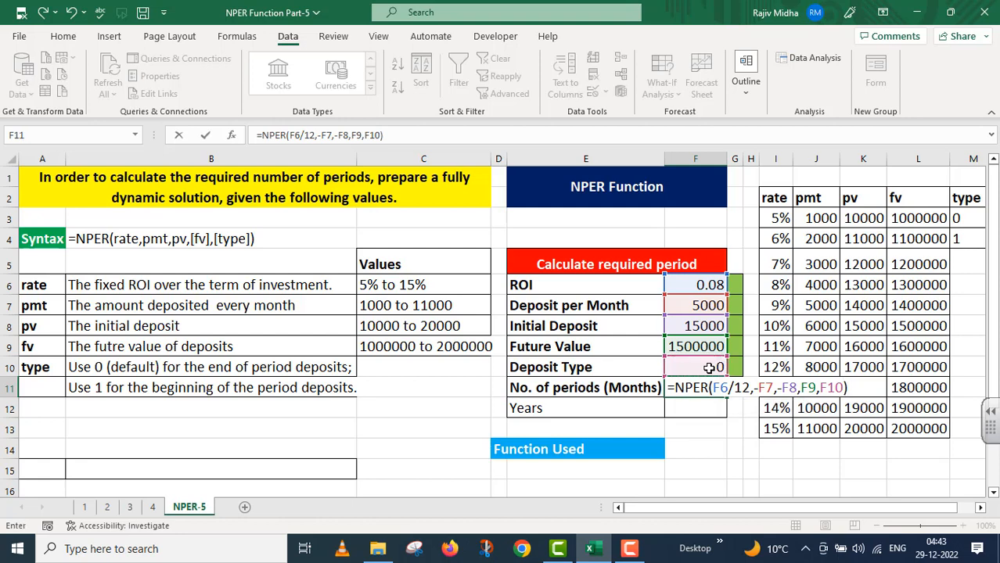
key("Return")
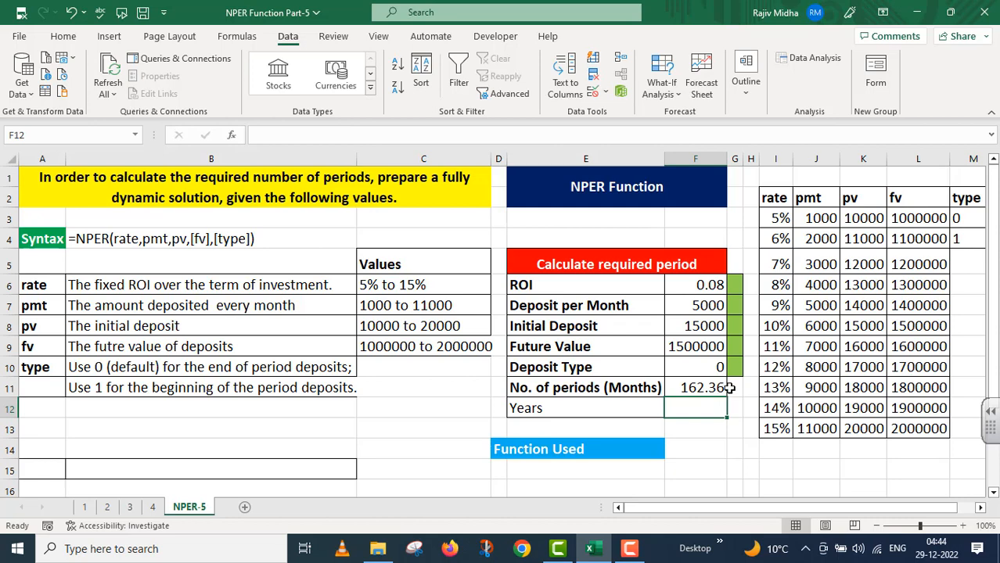
- In the Years cell F12, enter the formula =F11/12 to convert the number of months into years
double_click(674, 409)
type("=")
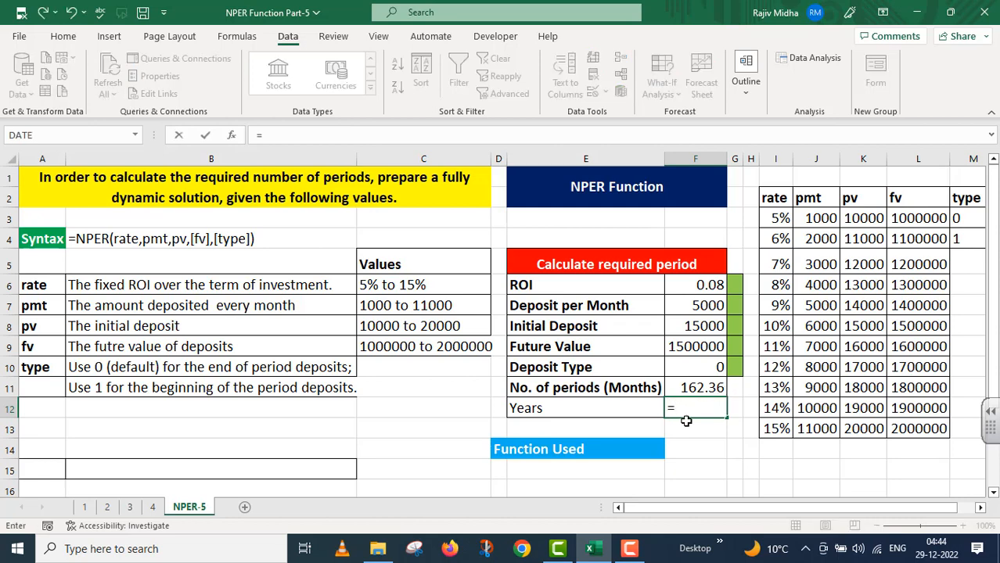
left_click(685, 383)
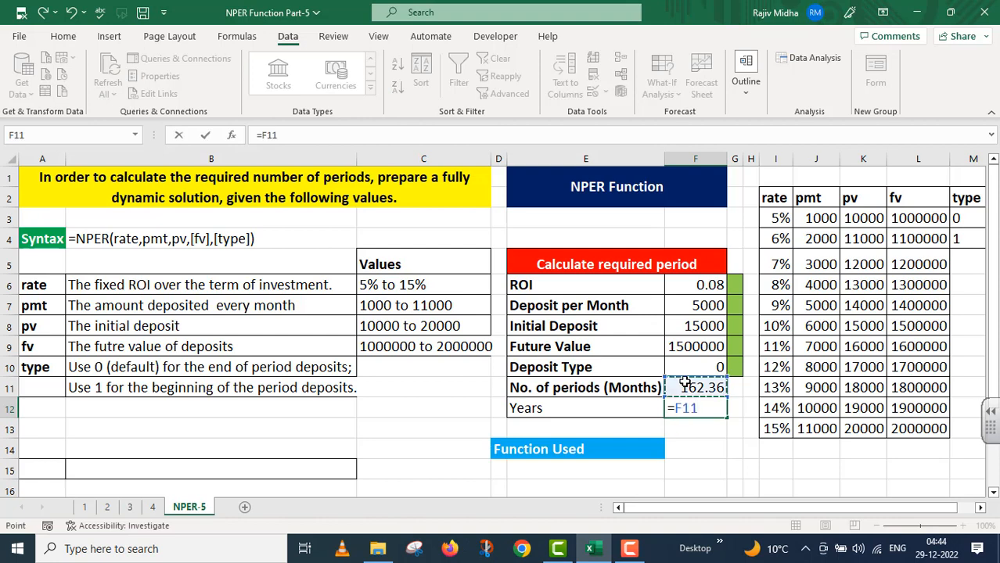
type("/12")
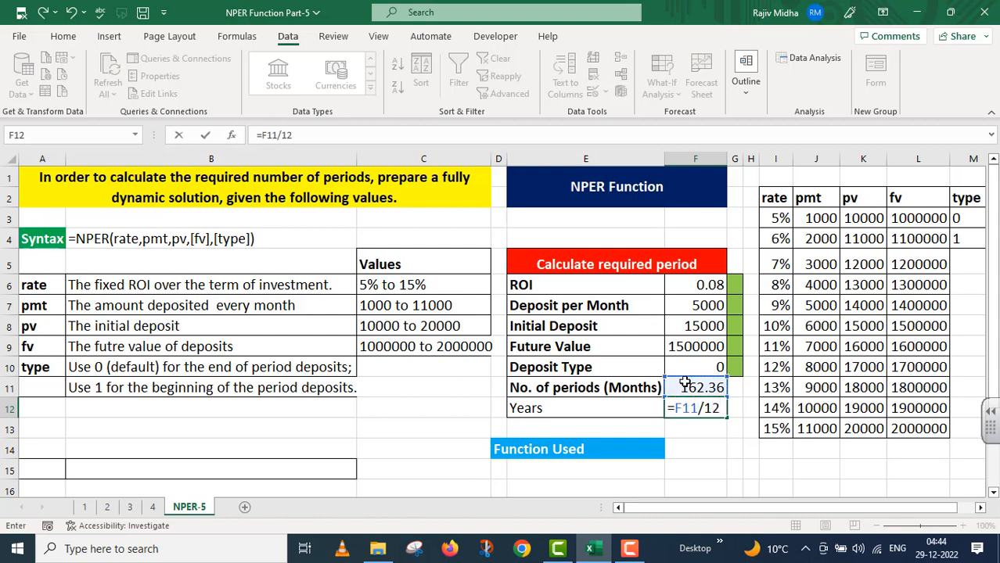
key("Return")
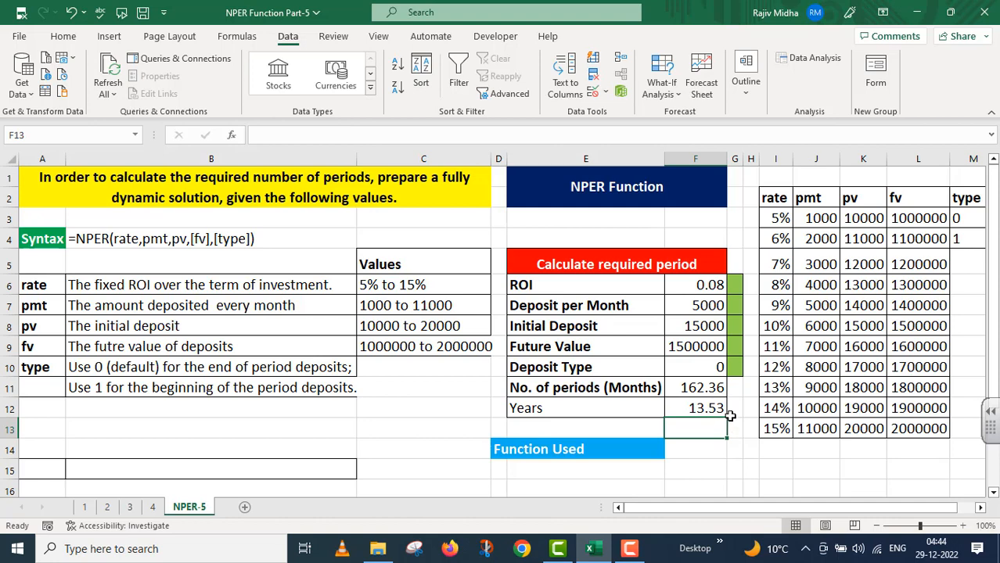
- Copy the NPER formula text from F11 and paste it into F14 beside the Function Used label
left_click(695, 386)
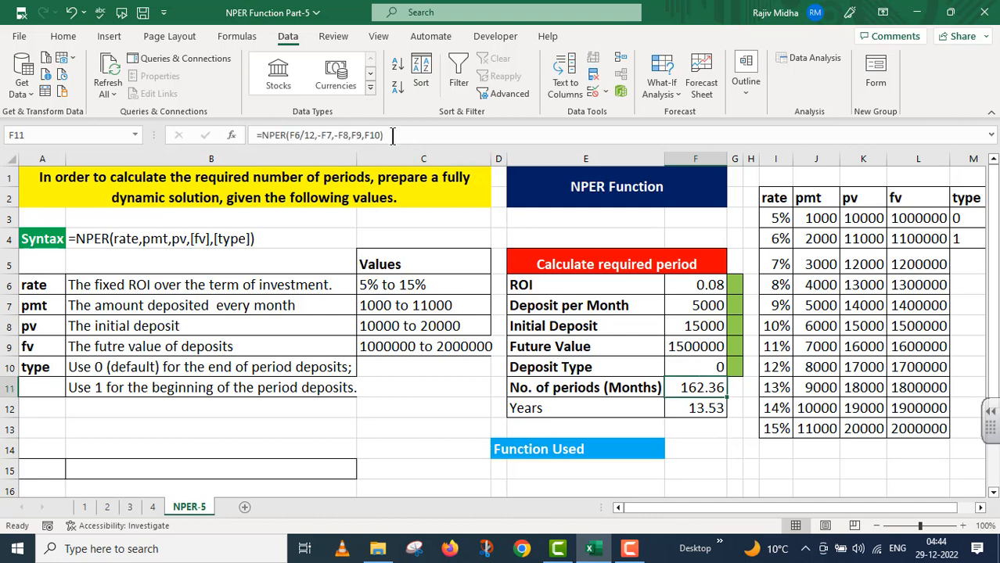
left_click_drag(393, 135, 258, 136)
key("ctrl+c")
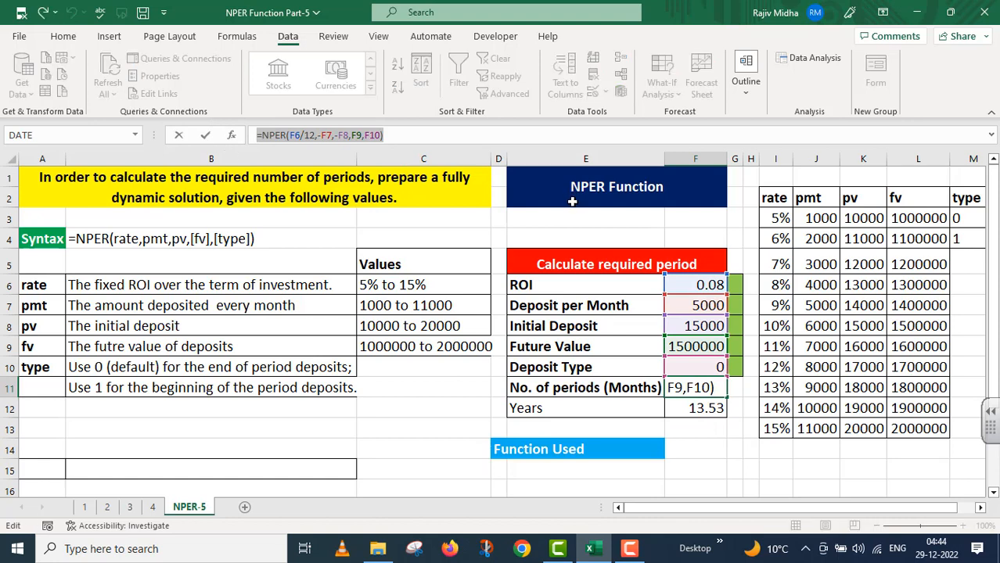
key("Return")
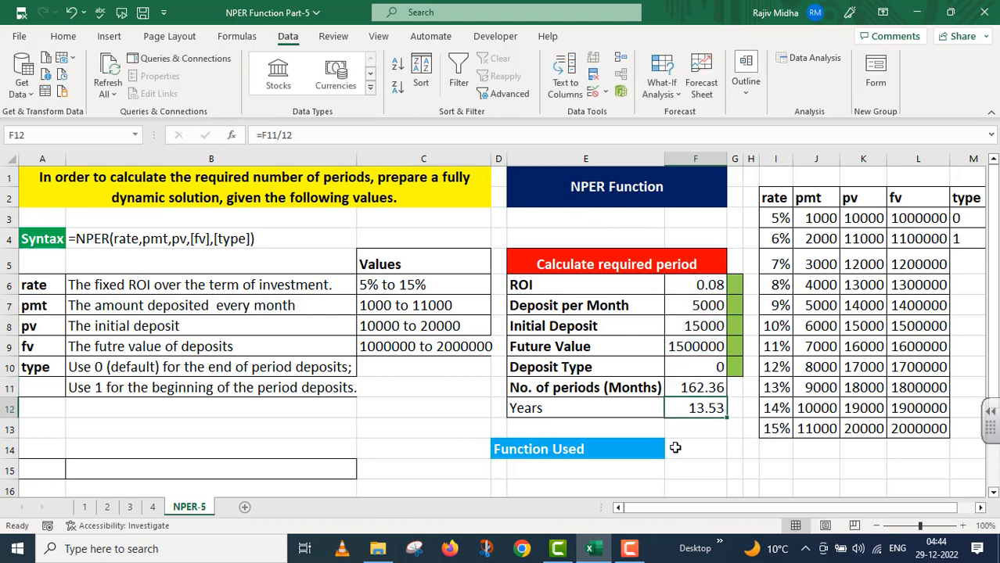
double_click(675, 447)
key("ctrl+v")
key("Return")
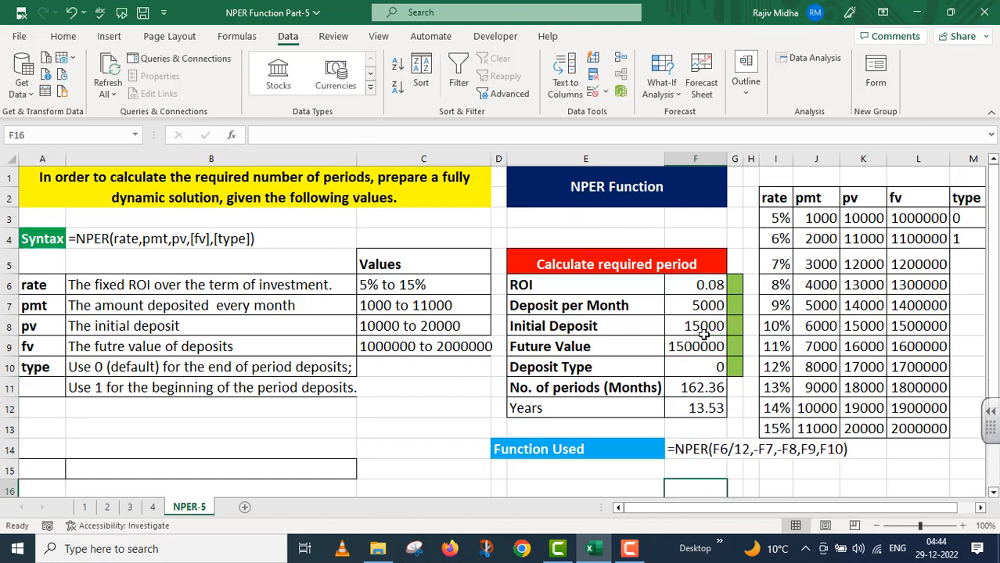
- Choose 10% for ROI in F6 and 7000 for Deposit per Month in F7 from their dropdown lists
left_click(693, 289)
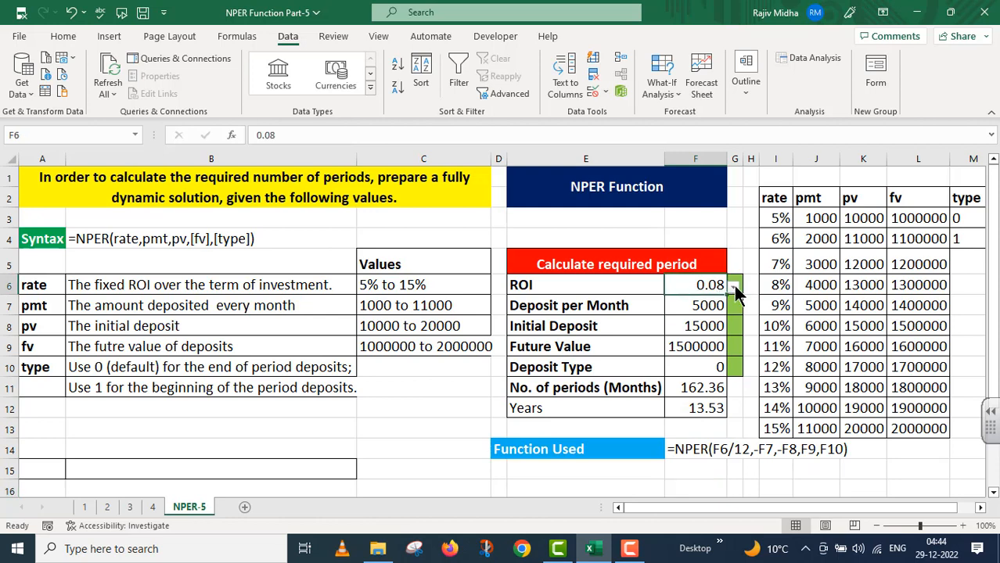
left_click(734, 288)
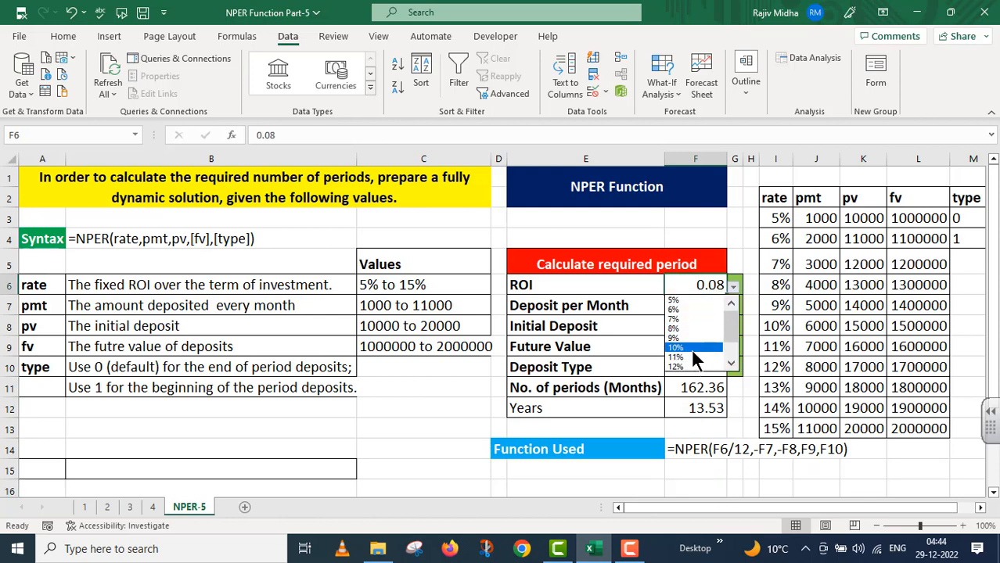
left_click(691, 348)
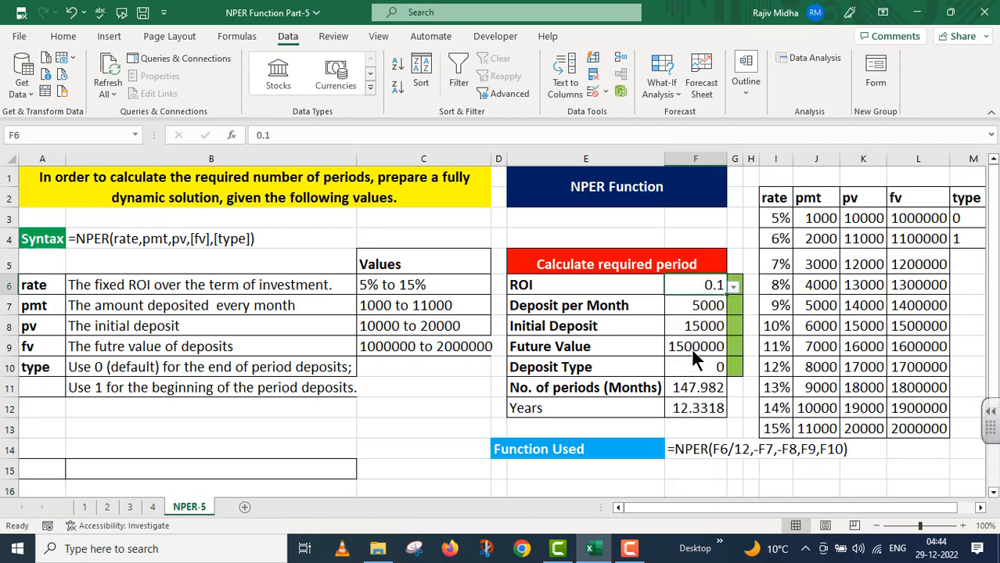
left_click(698, 305)
left_click(733, 307)
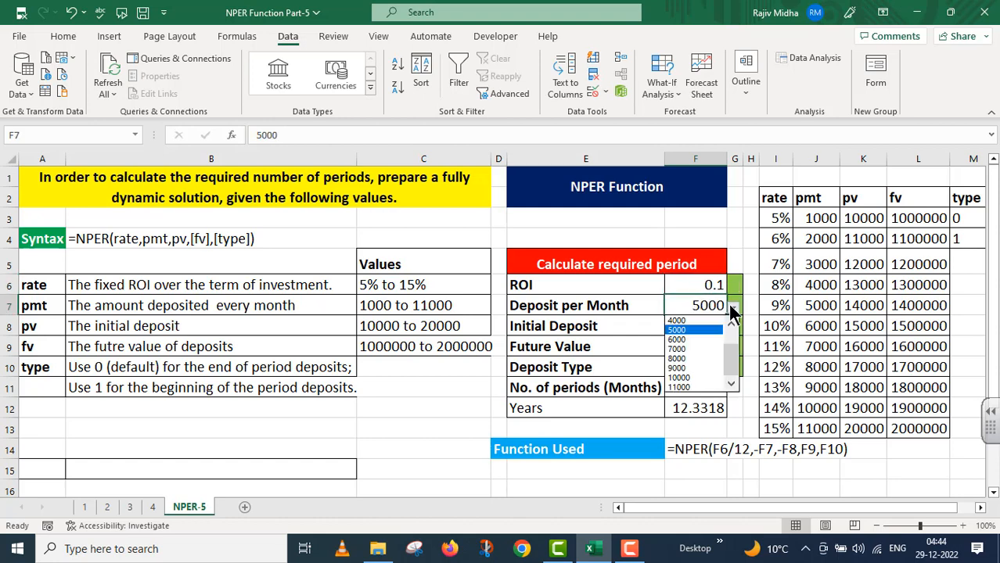
left_click(689, 350)
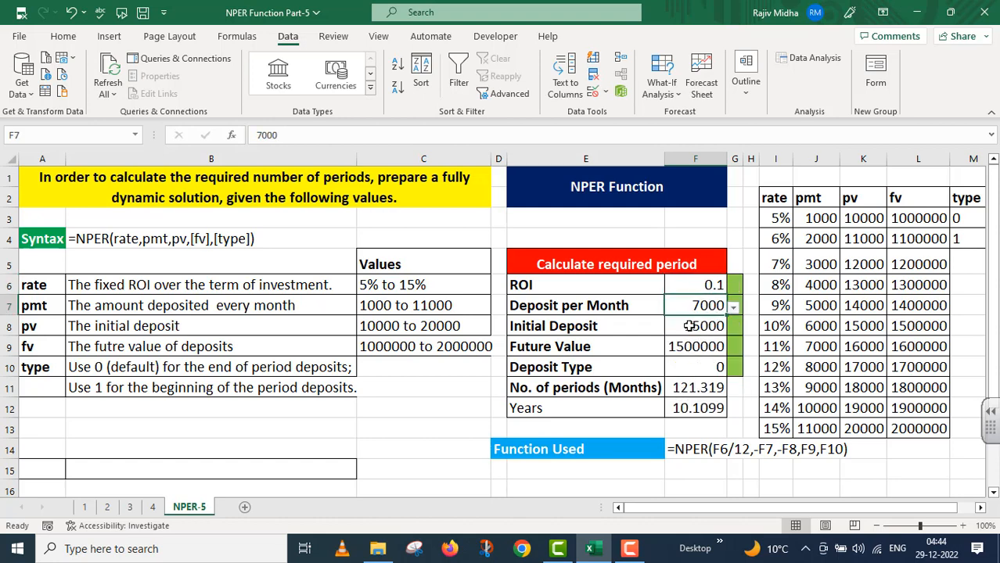
- Choose 17000 for Initial Deposit in F8 and 1300000 for Future Value in F9 from their dropdown lists
left_click(690, 326)
left_click(733, 329)
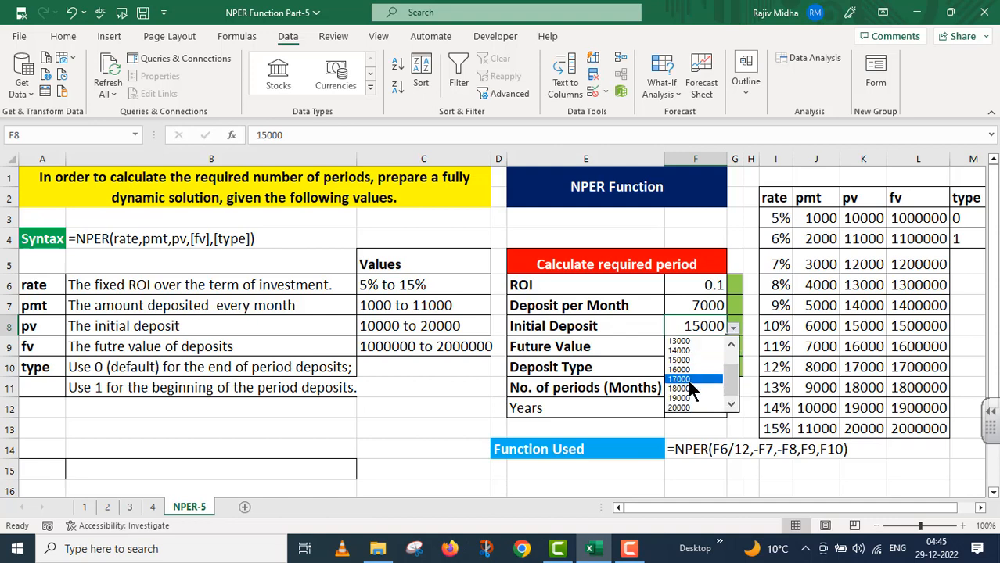
left_click(687, 377)
left_click(707, 347)
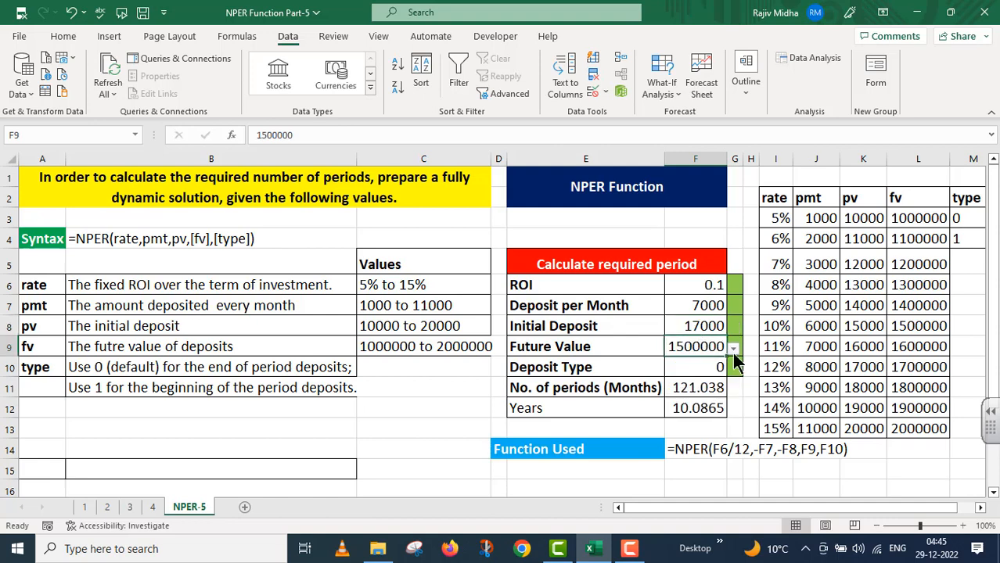
left_click(734, 349)
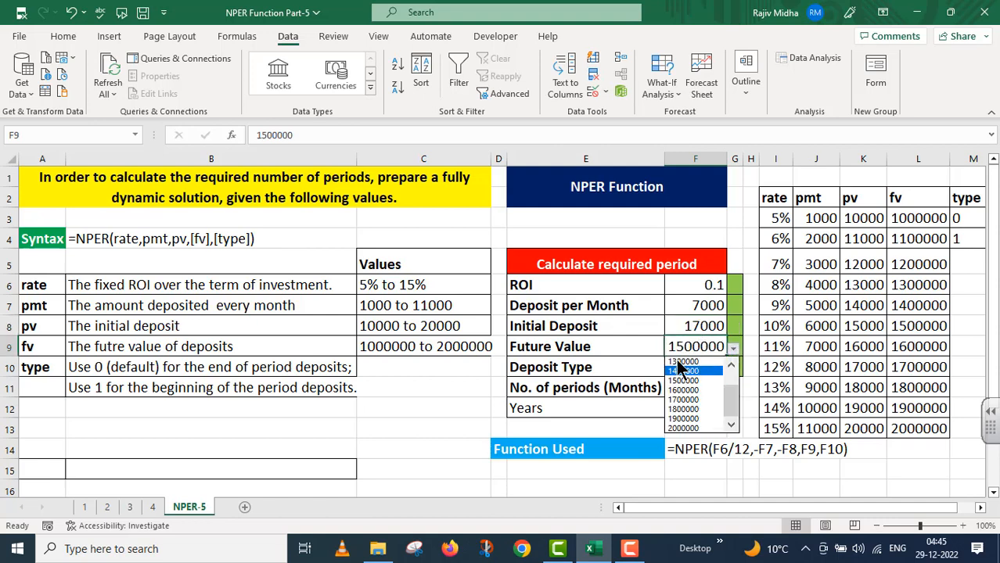
left_click(684, 362)
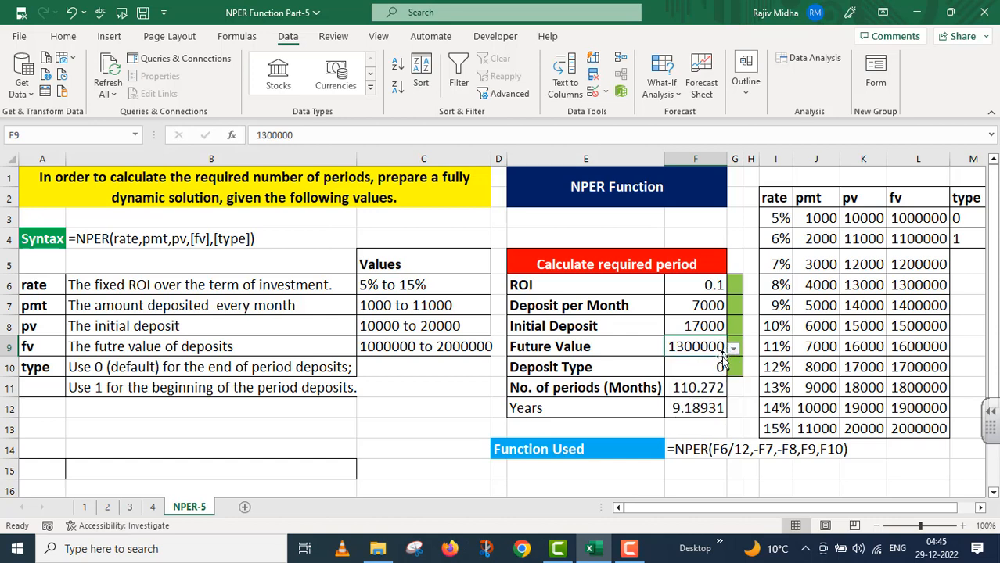